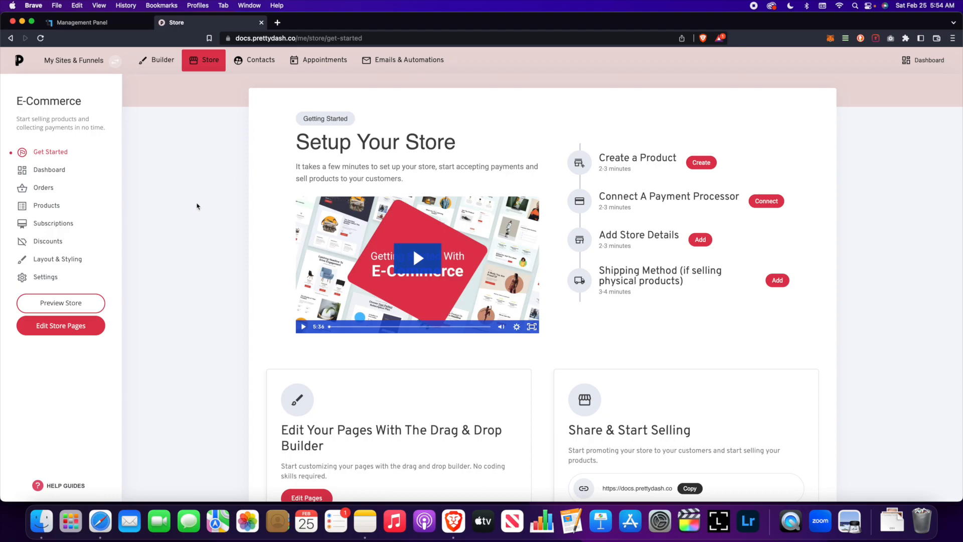
# - Create a new physical product in the store and title it "Test Physical Product"
pyautogui.click(62, 208)
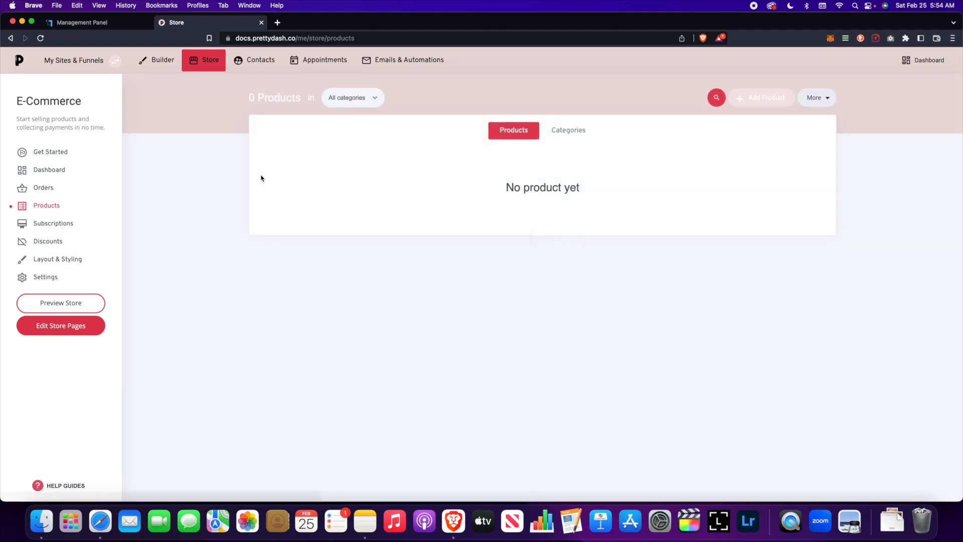
pyautogui.click(742, 103)
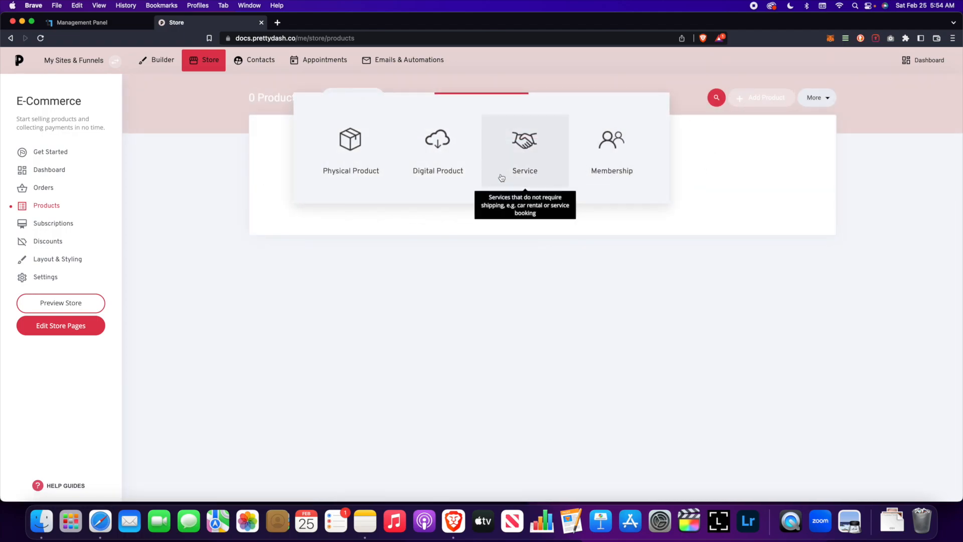
pyautogui.click(351, 153)
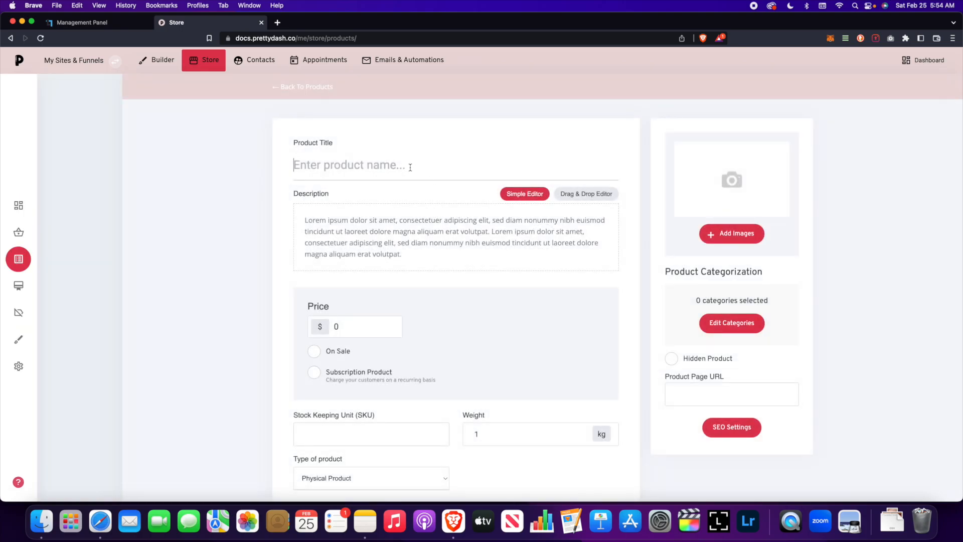
pyautogui.write('Test Physical Product')
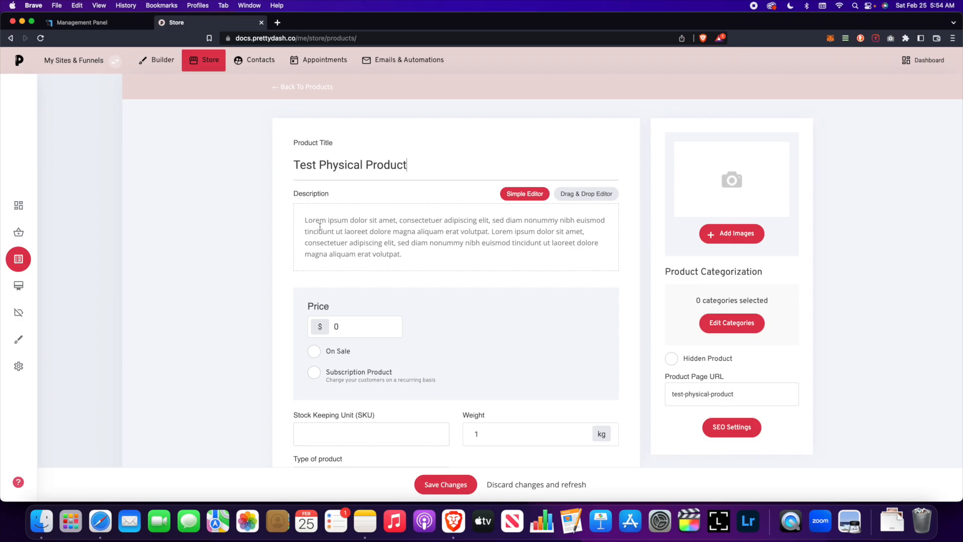
# - Switch the product description to the Drag & Drop Editor and examine the widgets it offers
pyautogui.click(582, 194)
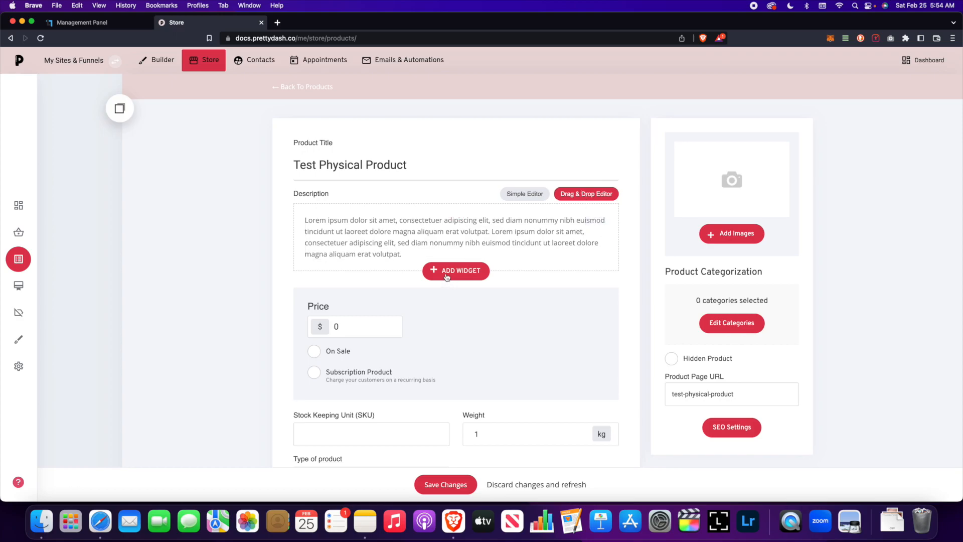
pyautogui.click(446, 274)
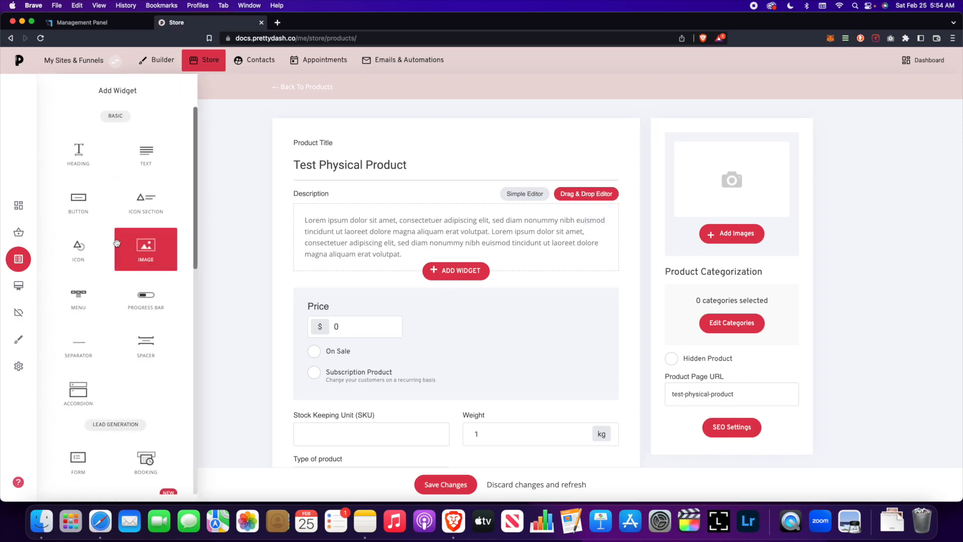
pyautogui.scroll(-10, 126, 239)
pyautogui.scroll(-3, 127, 239)
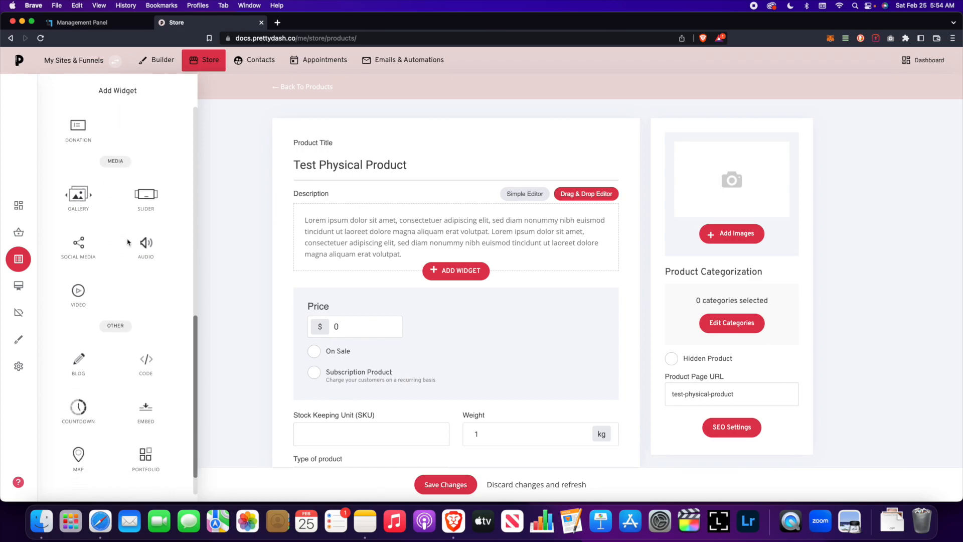
pyautogui.scroll(15, 127, 239)
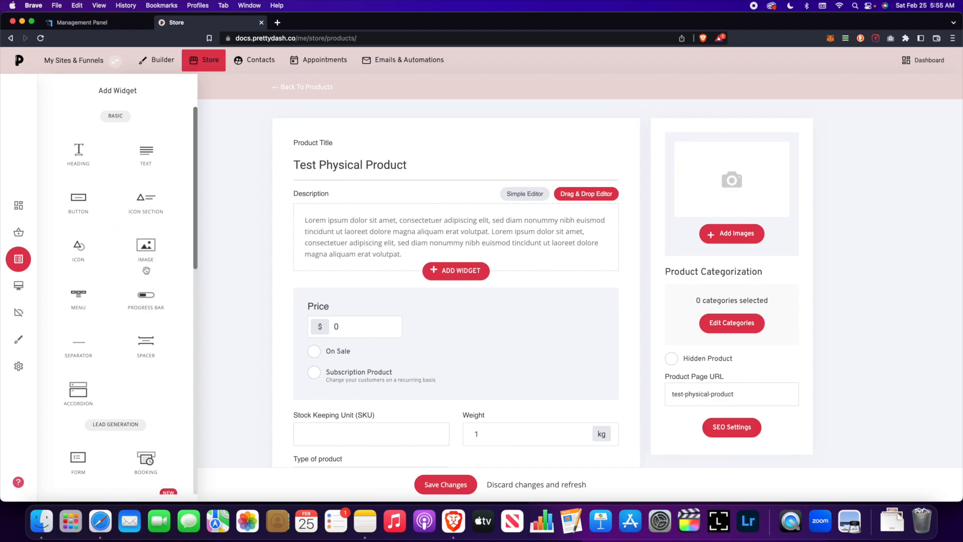
pyautogui.scroll(-5, 140, 281)
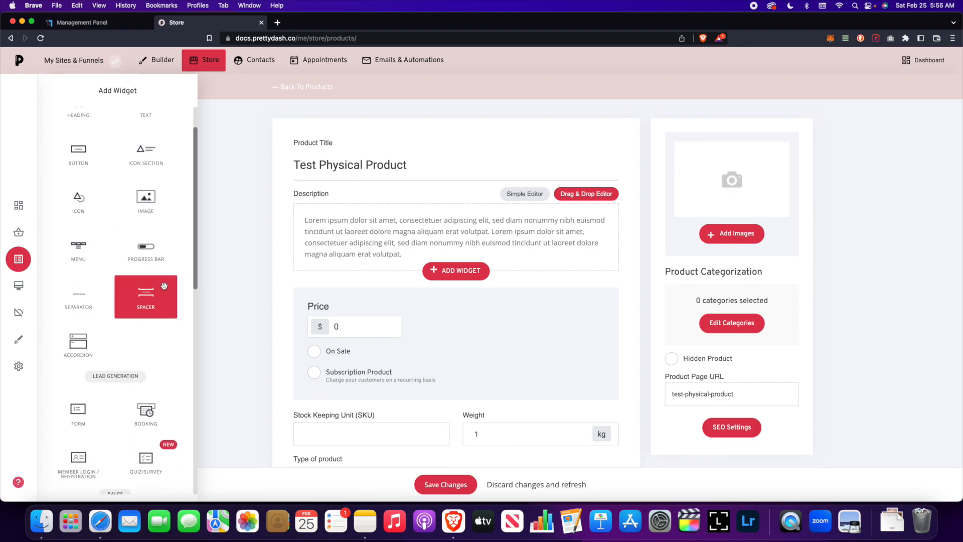
pyautogui.scroll(-3, 164, 286)
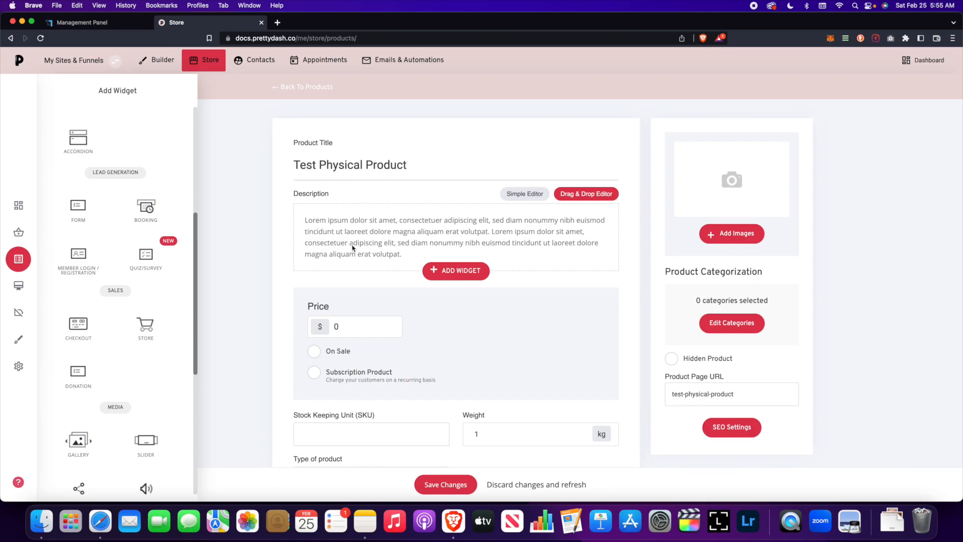
pyautogui.click(371, 270)
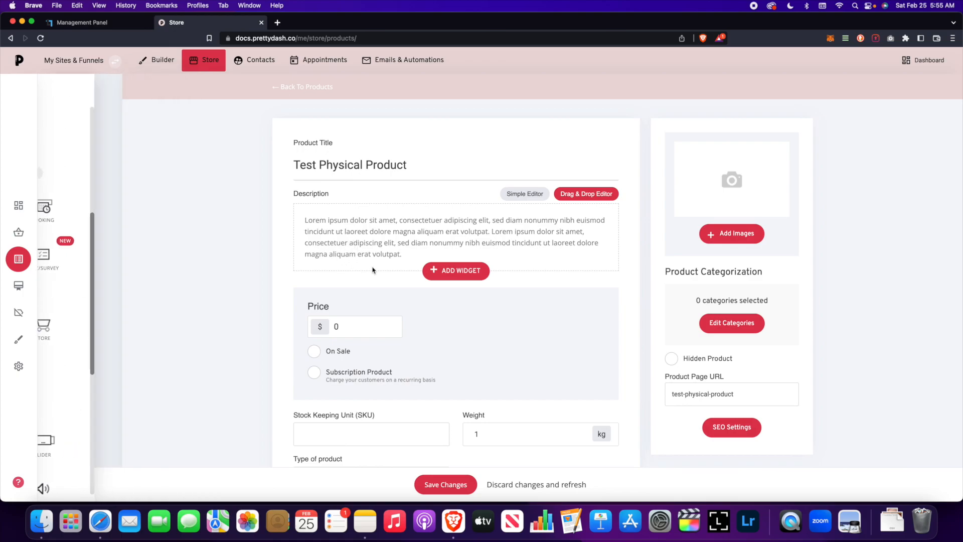
# - Return the product description to the Simple Editor and open its text for editing
pyautogui.click(516, 196)
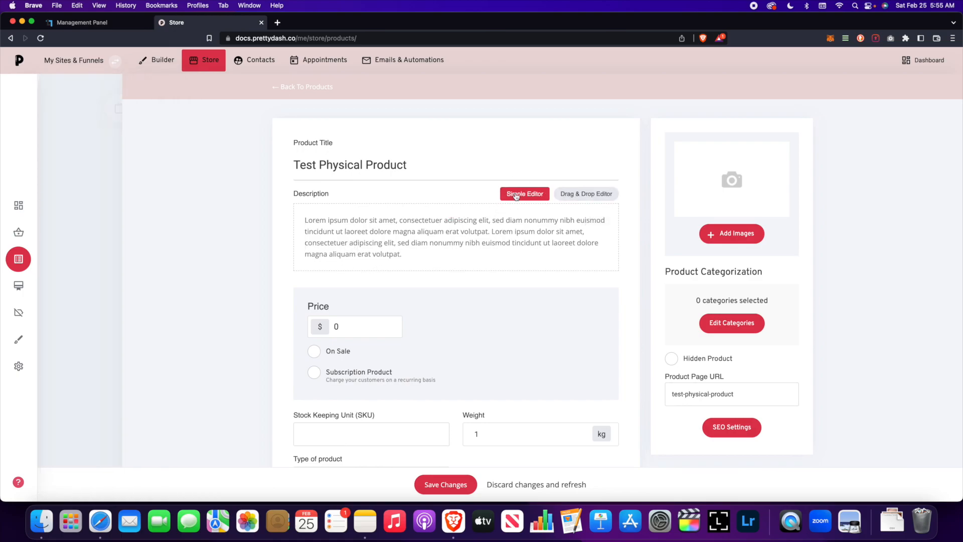
pyautogui.click(404, 232)
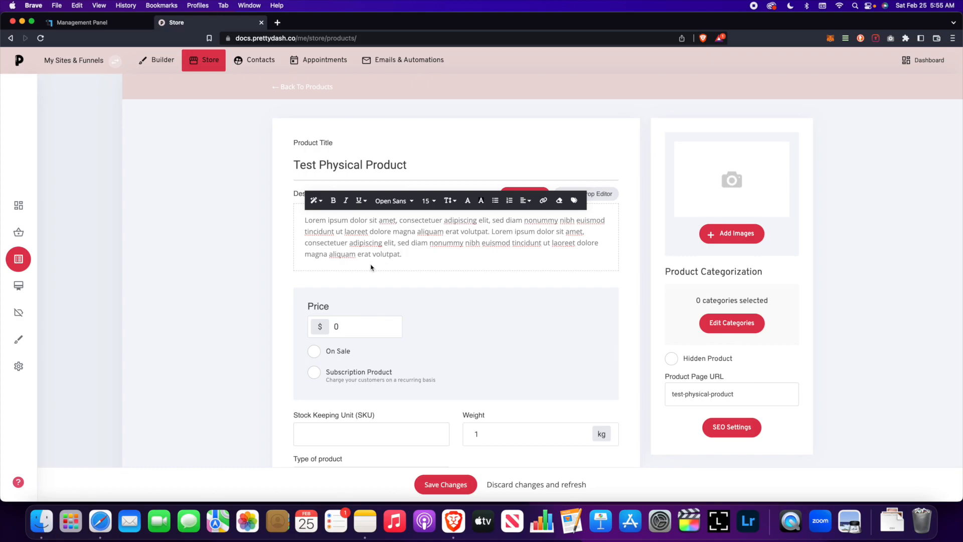
pyautogui.click(422, 268)
# - Set the product's price to $25 and put it on sale at $10
pyautogui.scroll(-5, 419, 271)
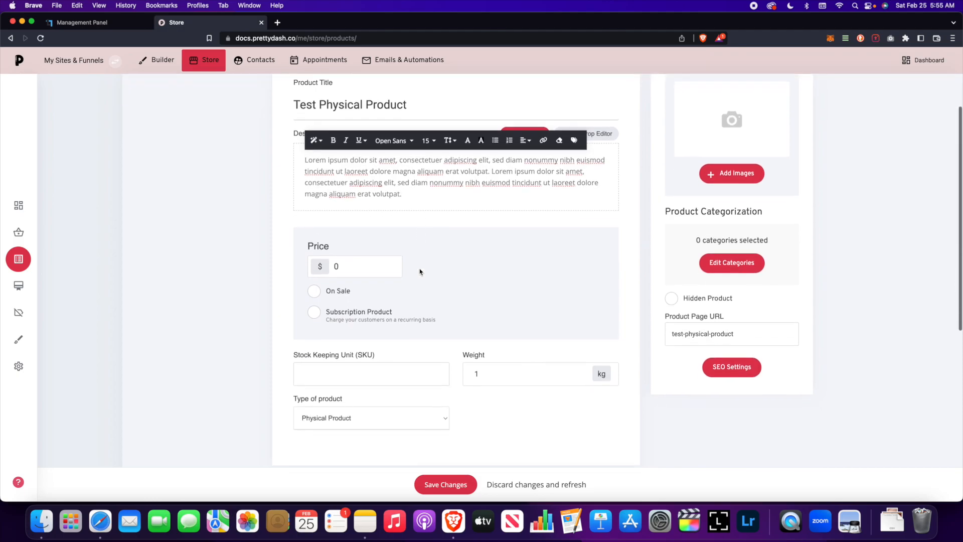
pyautogui.click(361, 217)
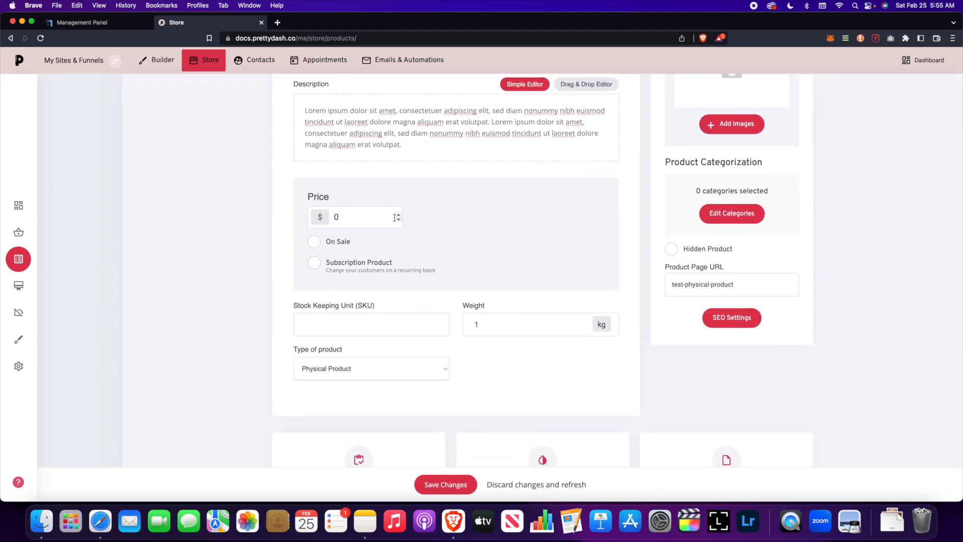
pyautogui.press('BackSpace')
pyautogui.write('25')
pyautogui.click(315, 242)
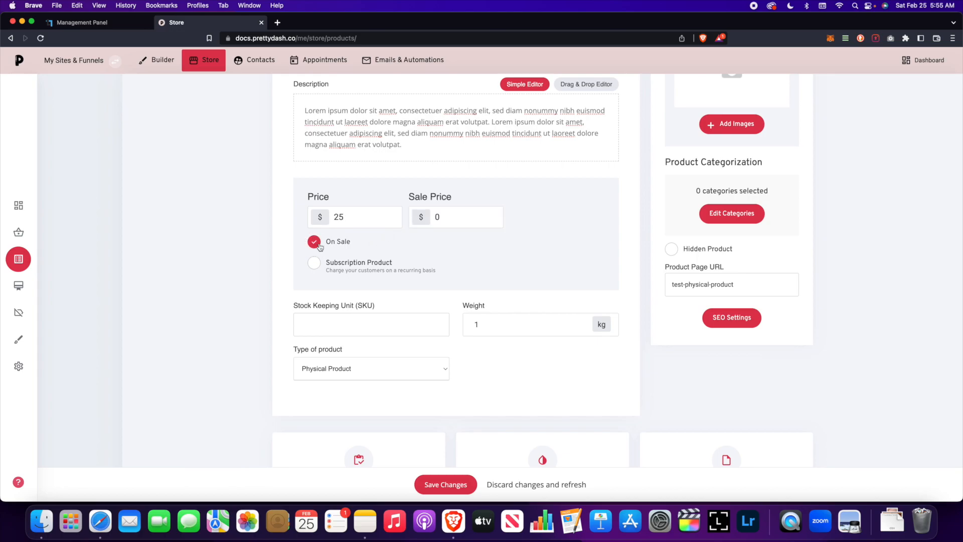
pyautogui.click(442, 217)
pyautogui.write('10')
# - Try a subscription setup of 52 payments charged every 1 week, and cancel it
pyautogui.scroll(-2, 517, 221)
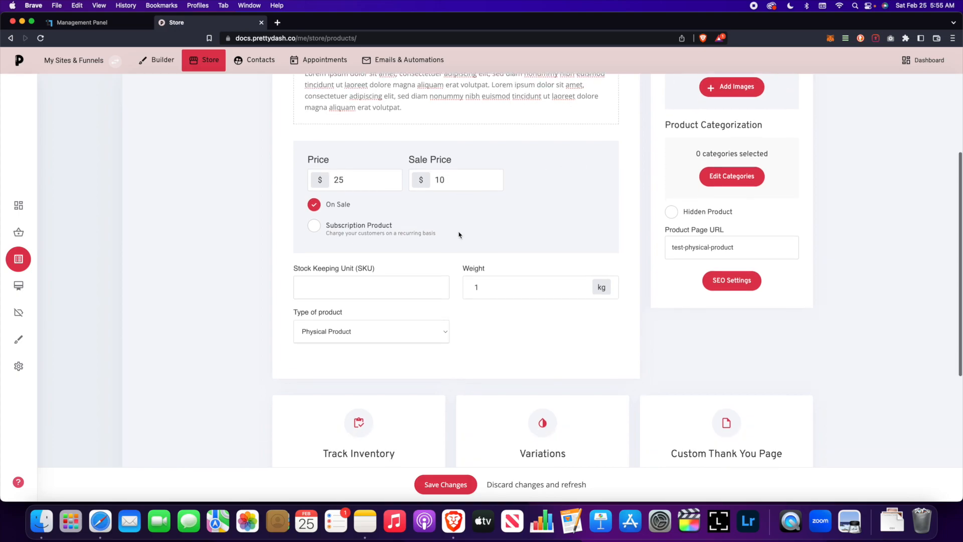
pyautogui.click(314, 221)
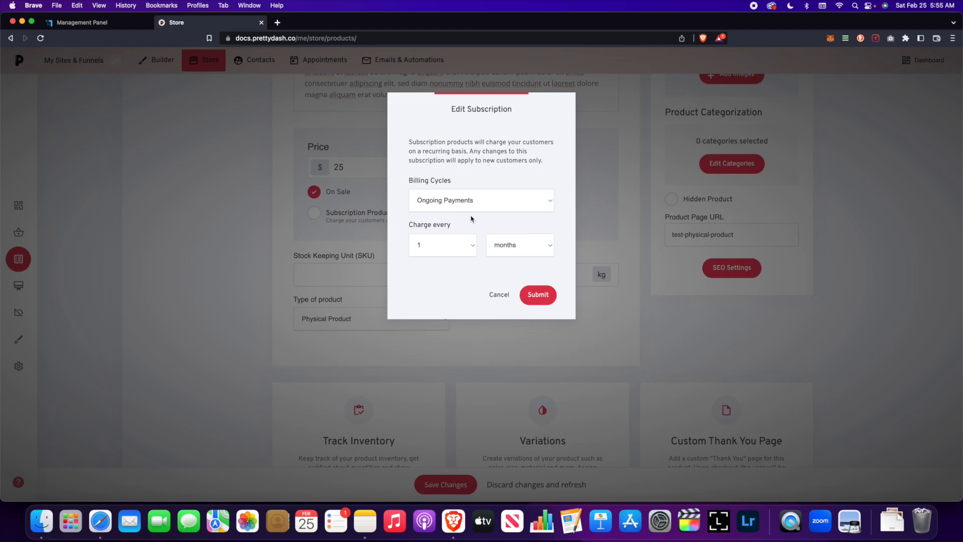
pyautogui.click(480, 203)
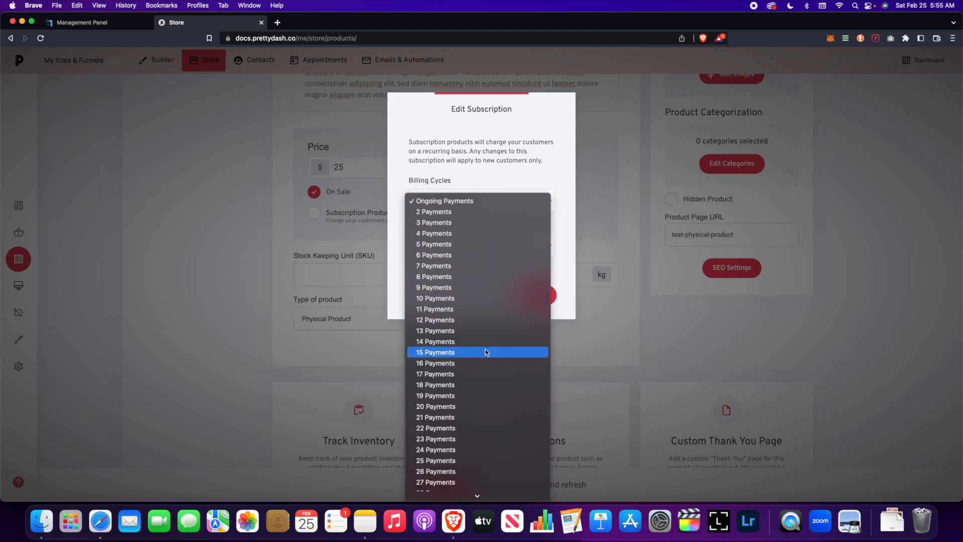
pyautogui.scroll(-5, 484, 349)
pyautogui.scroll(-2, 483, 323)
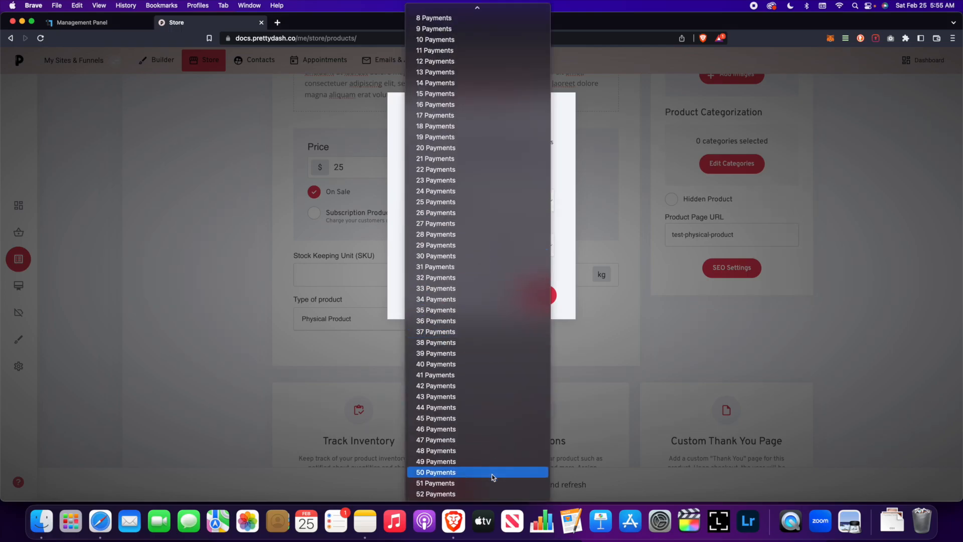
pyautogui.click(494, 487)
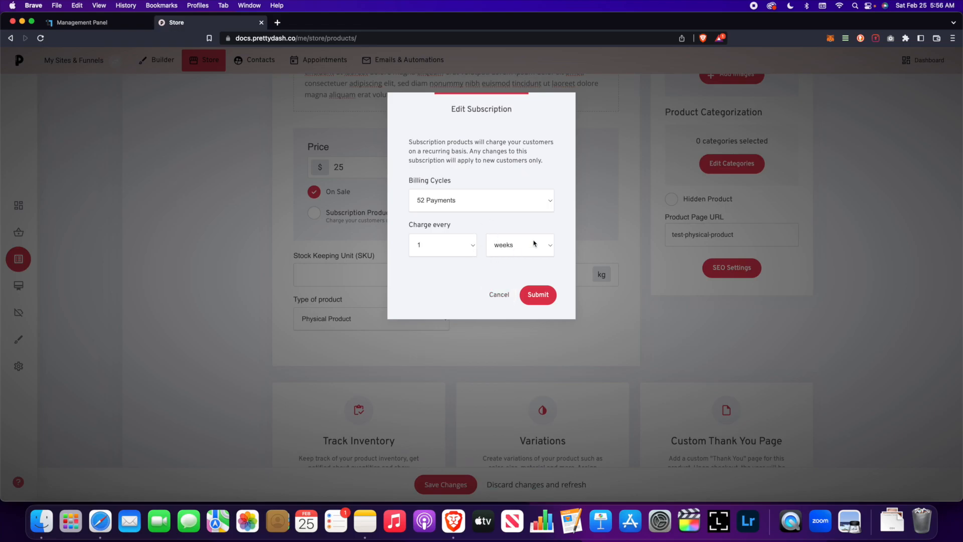
pyautogui.click(499, 295)
# - Check the available product types and keep Physical Product selected
pyautogui.scroll(-3, 402, 241)
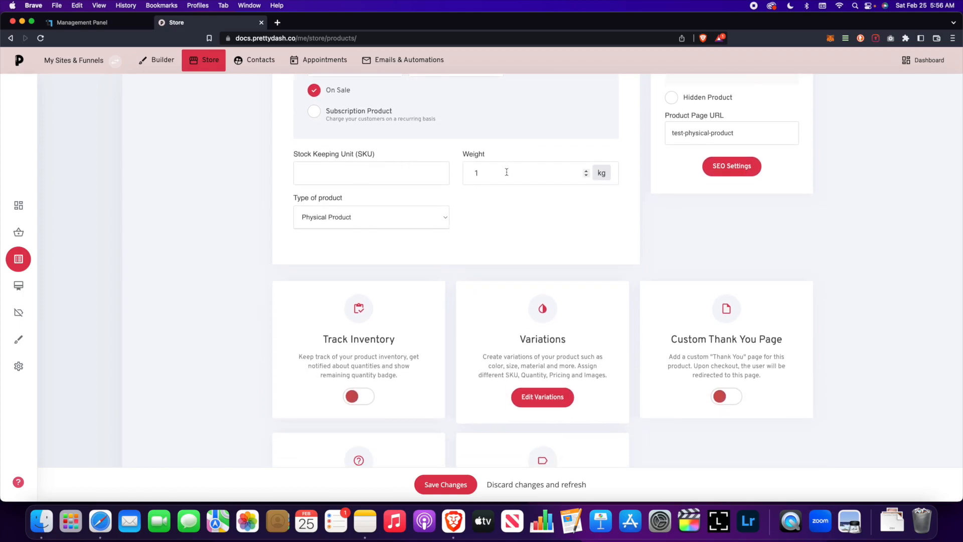
pyautogui.click(423, 224)
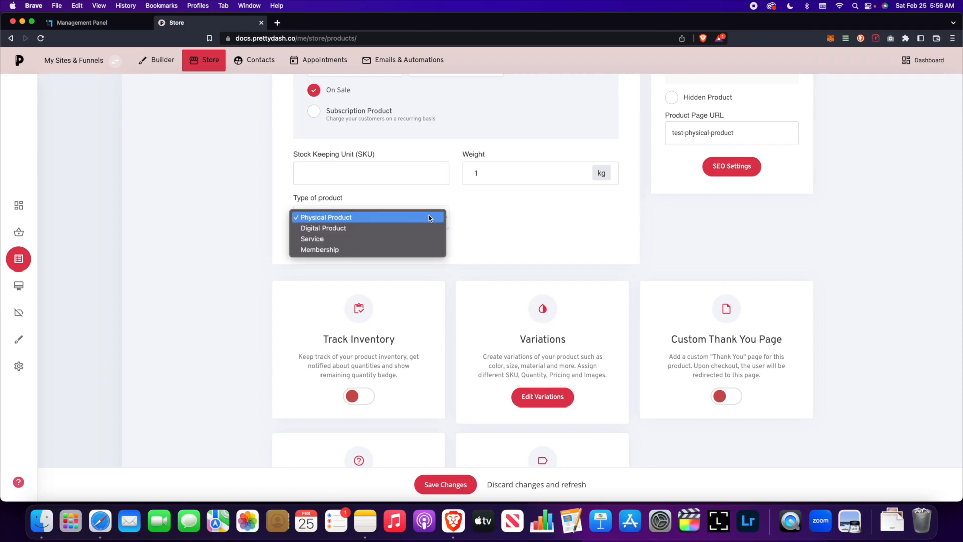
pyautogui.click(430, 217)
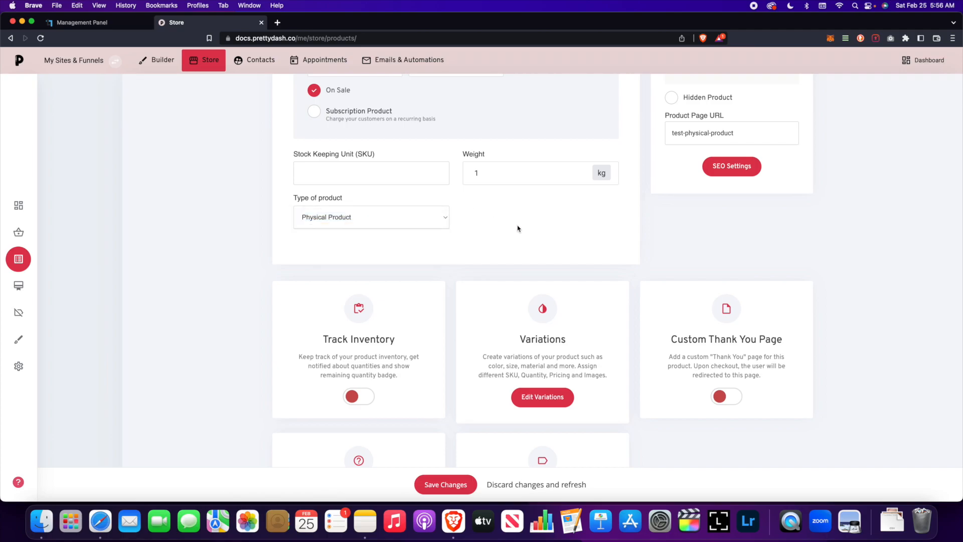
# - Turn on inventory tracking for the product and open its available stock setting
pyautogui.scroll(-5, 491, 224)
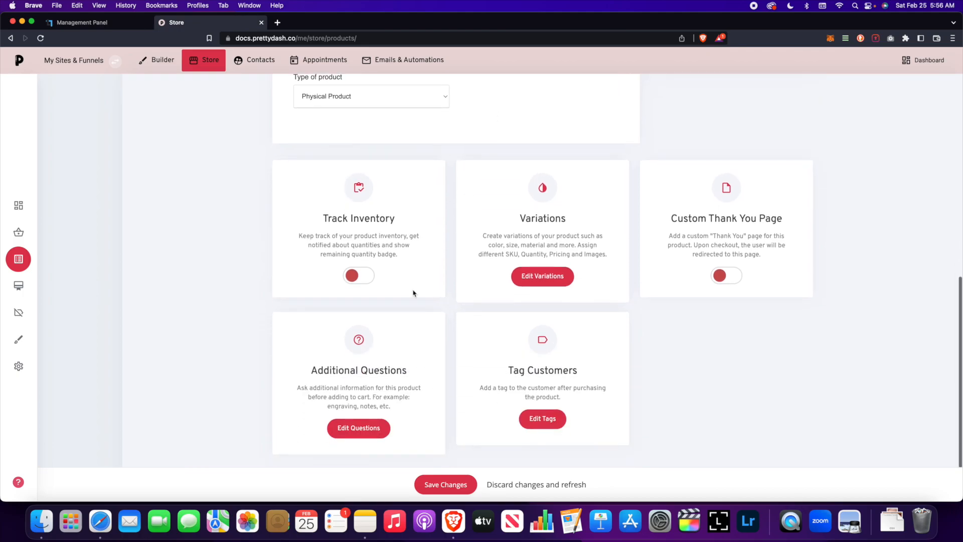
pyautogui.click(359, 276)
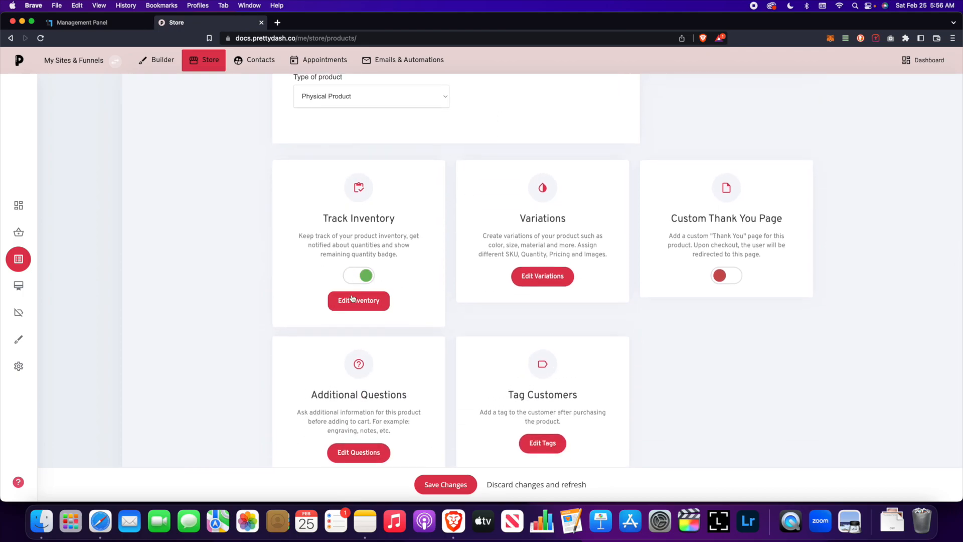
pyautogui.click(353, 299)
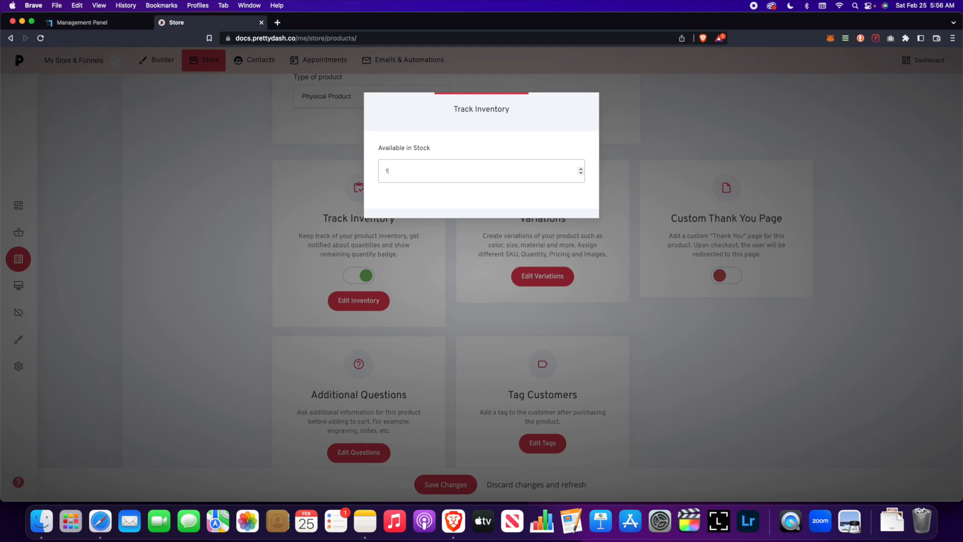
pyautogui.click(423, 246)
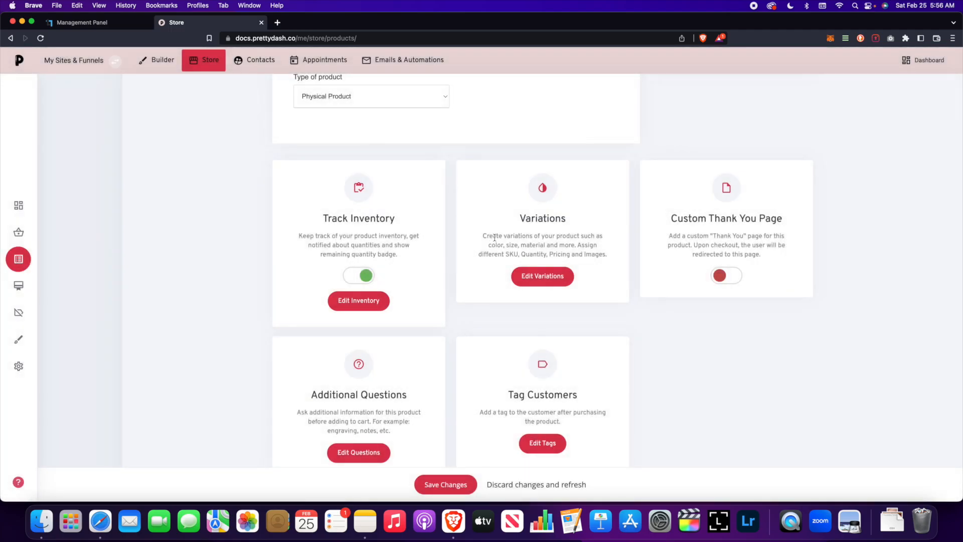
# - Add a Color variation with the values Blue, red and yellow, and enable its advanced option
pyautogui.click(534, 281)
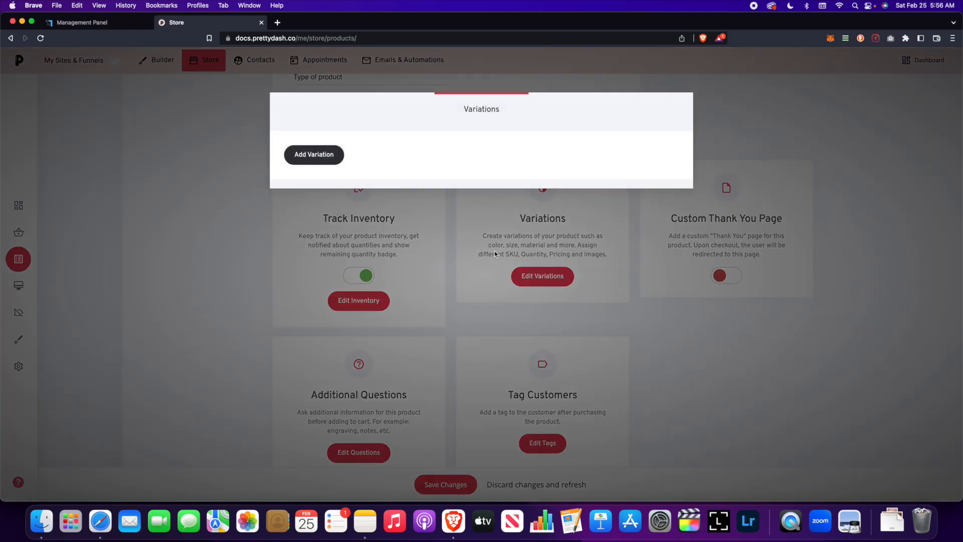
pyautogui.click(308, 156)
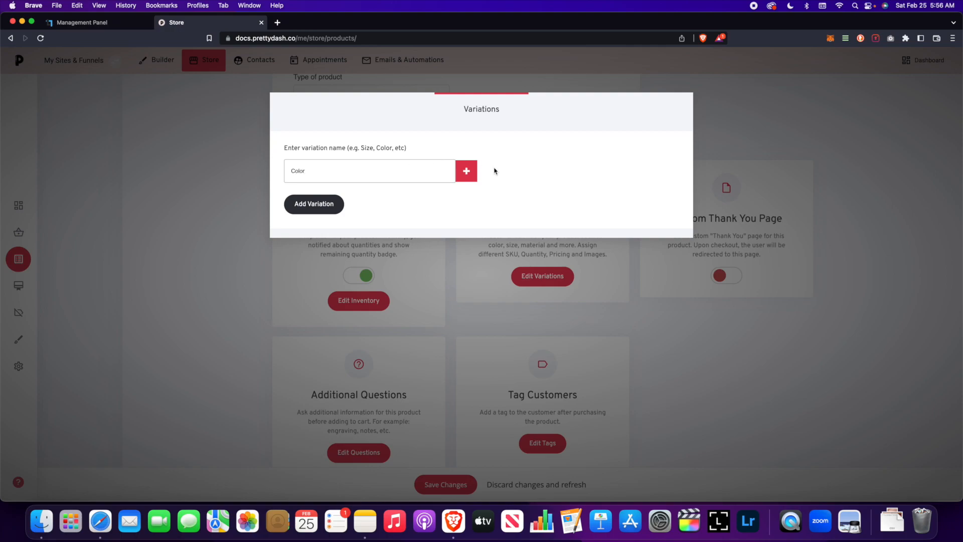
pyautogui.click(474, 172)
pyautogui.write('B')
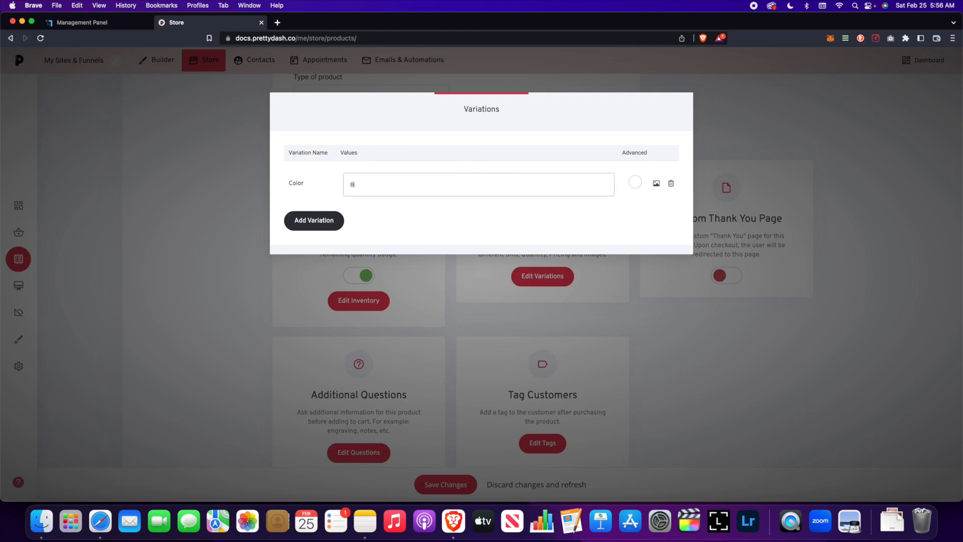
pyautogui.write('lue,red,yellow,')
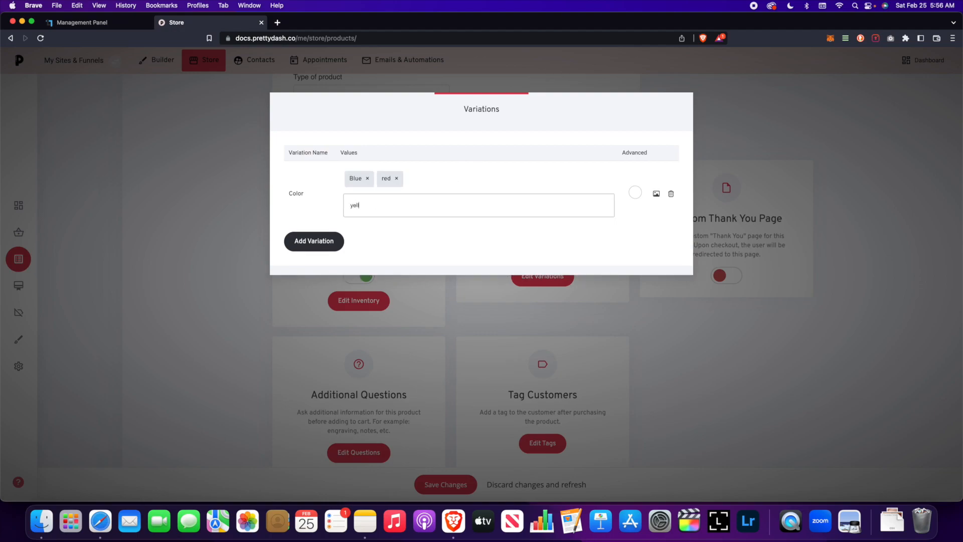
pyautogui.click(634, 192)
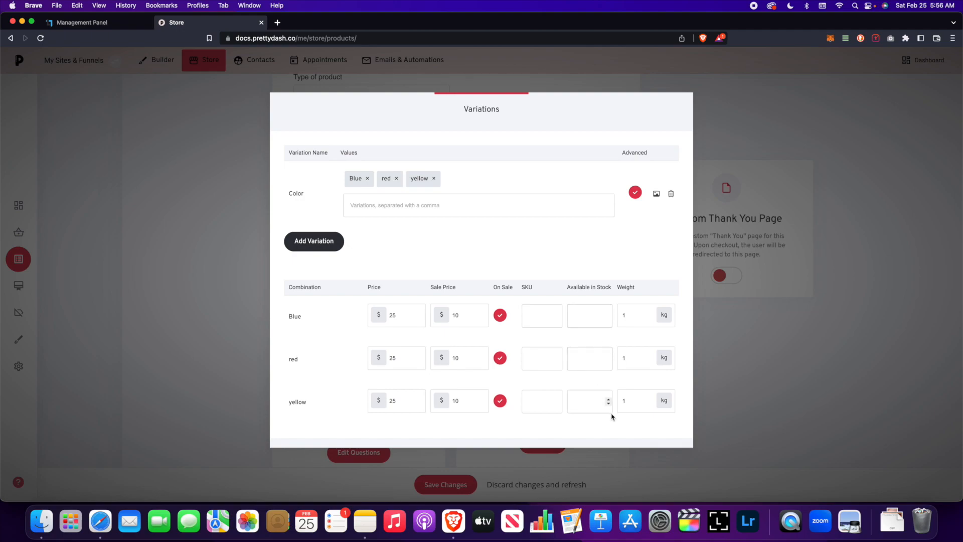
# - Add a Size variation with the values Small, medium and large, and enable its advanced option
pyautogui.click(408, 205)
pyautogui.click(309, 242)
pyautogui.write('Size')
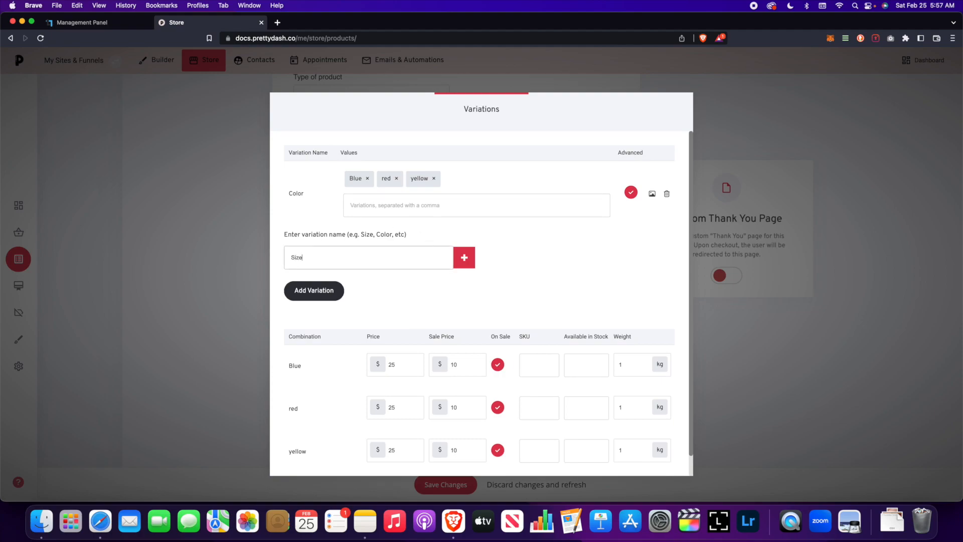
pyautogui.click(471, 257)
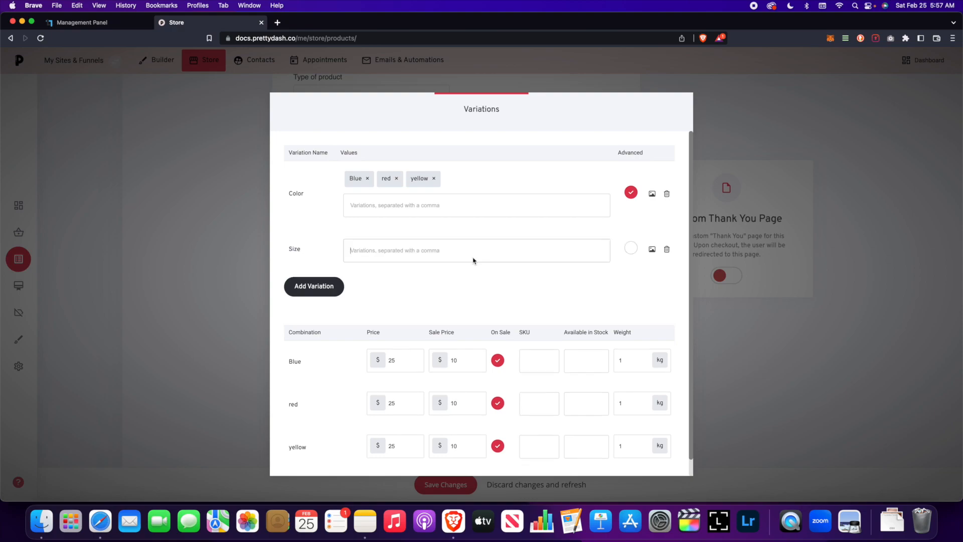
pyautogui.click(419, 255)
pyautogui.write('Small, me')
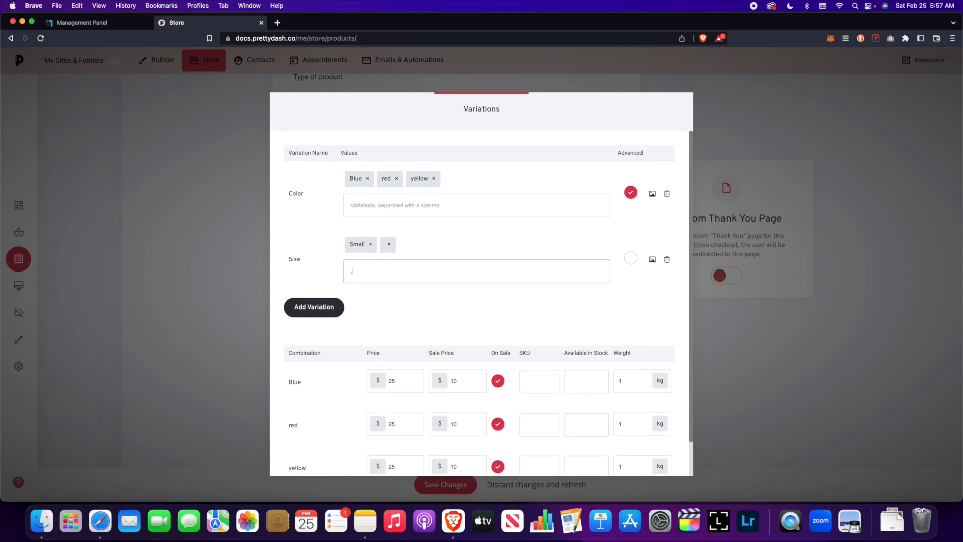
pyautogui.write('dium,')
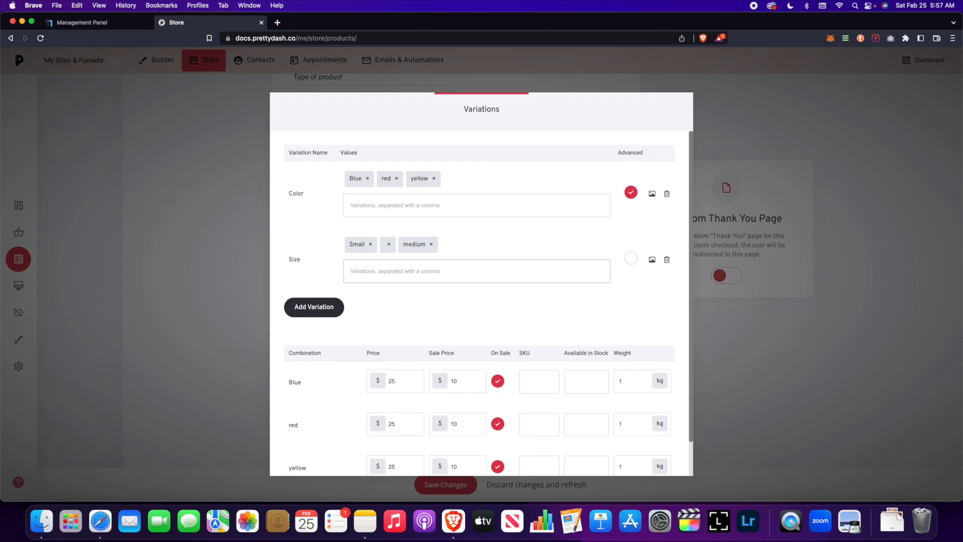
pyautogui.write('large,')
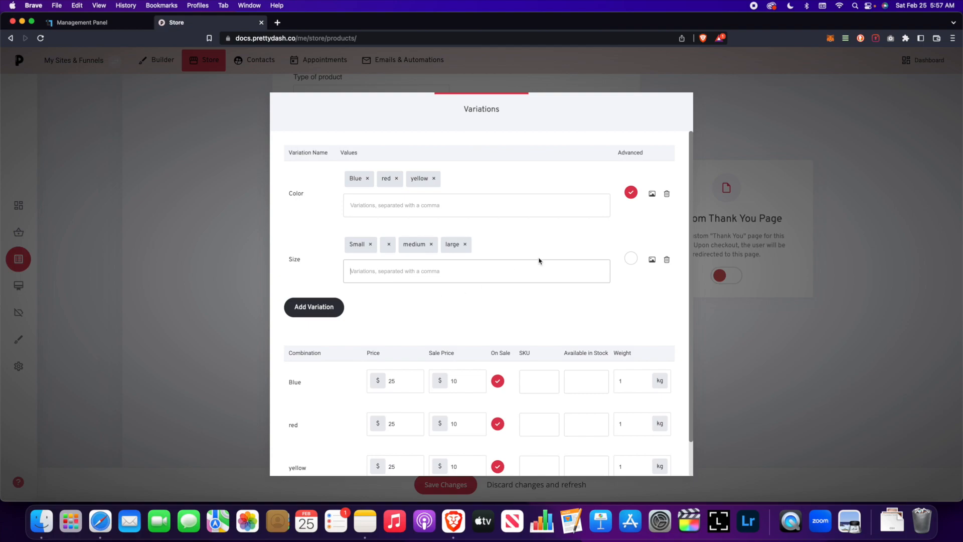
pyautogui.click(630, 258)
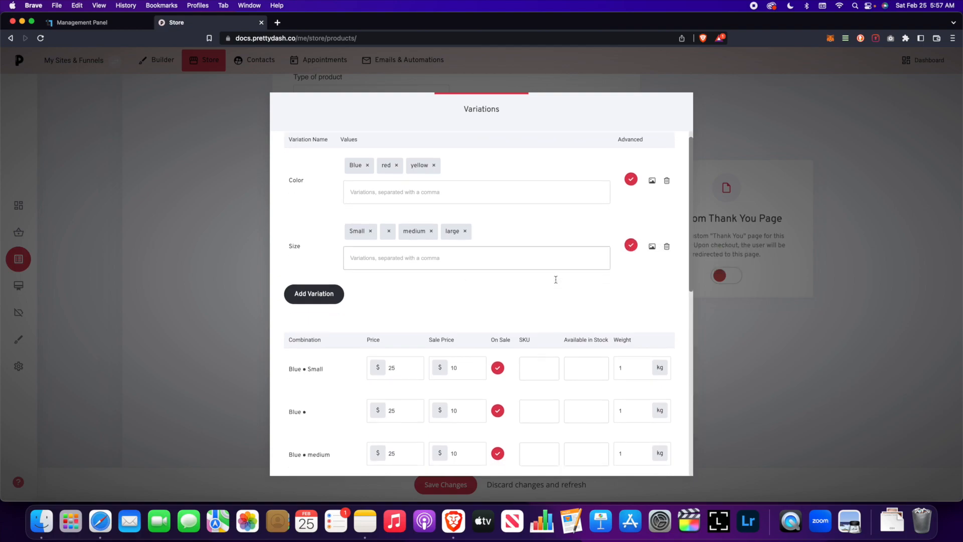
# - Review the price, sale price, SKU, stock and weight rows for the color and size combinations, and close the variations
pyautogui.scroll(-5, 390, 327)
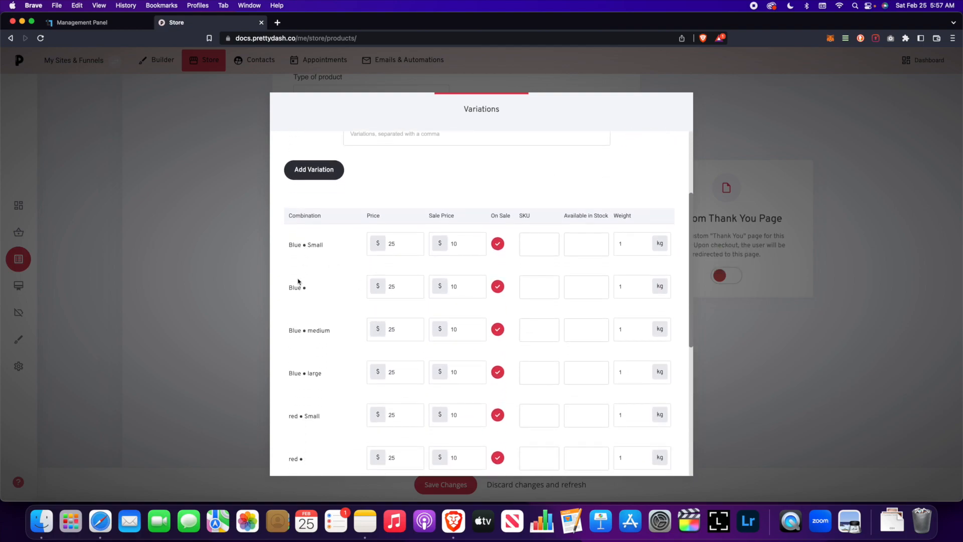
pyautogui.scroll(-1, 323, 317)
pyautogui.scroll(-4, 323, 316)
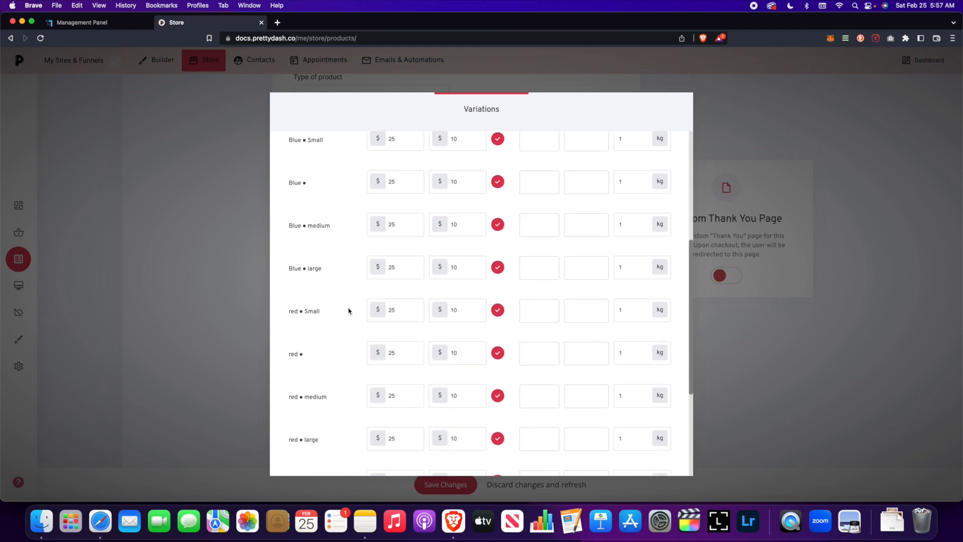
pyautogui.scroll(10, 357, 251)
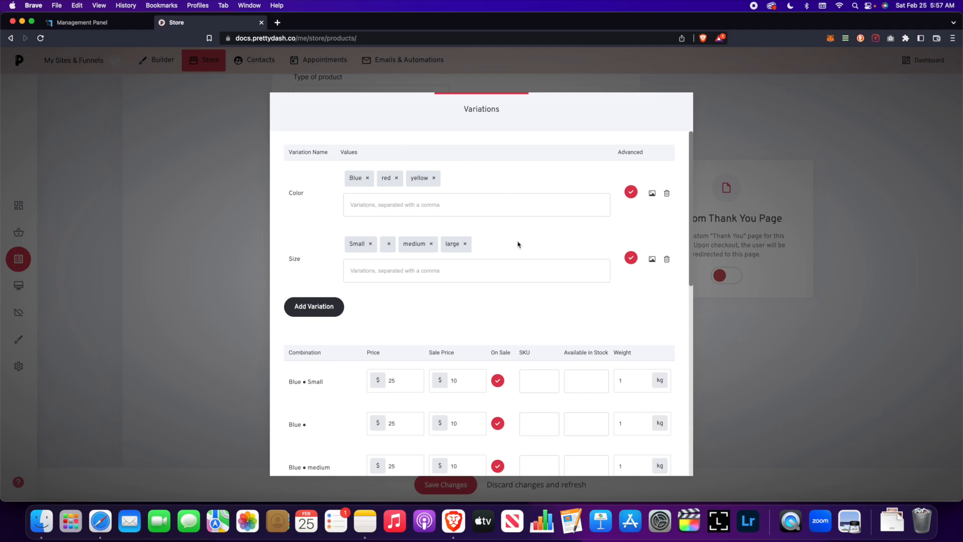
pyautogui.click(700, 156)
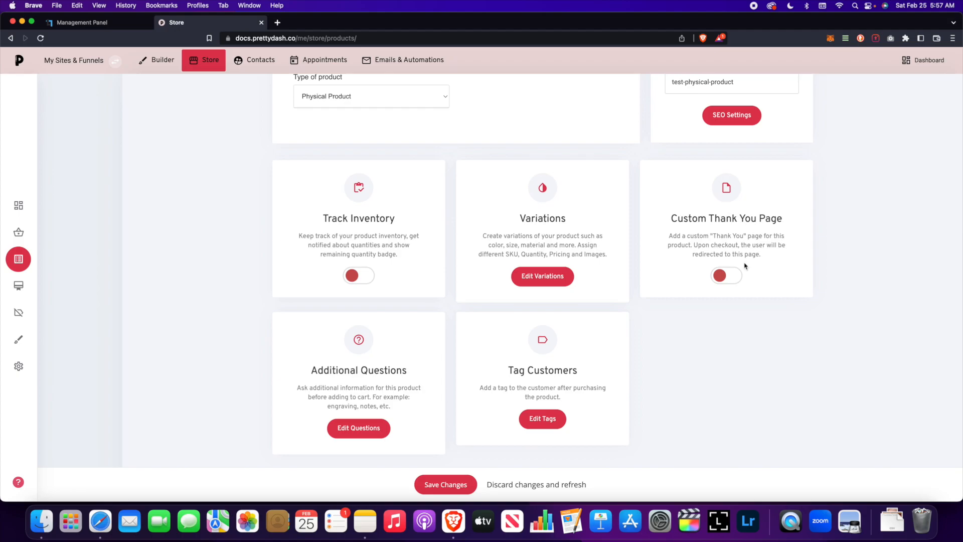
# - Turn on the custom thank you page, check the pages available for its redirect link, and cancel the link selection
pyautogui.click(718, 273)
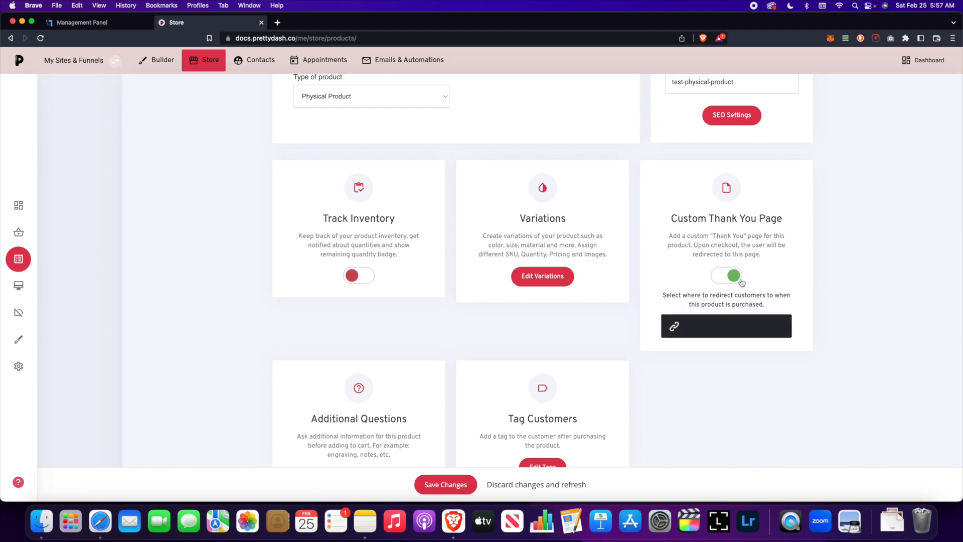
pyautogui.click(726, 331)
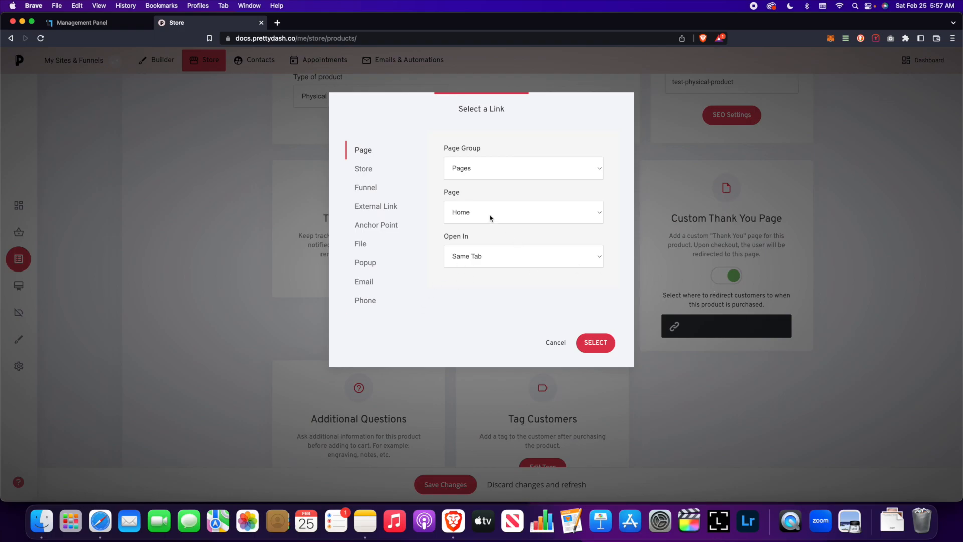
pyautogui.click(512, 217)
pyautogui.click(616, 203)
pyautogui.click(556, 342)
# - Add an additional question labelled "Name for shirt" and a second blank question field to the product
pyautogui.scroll(-2, 536, 326)
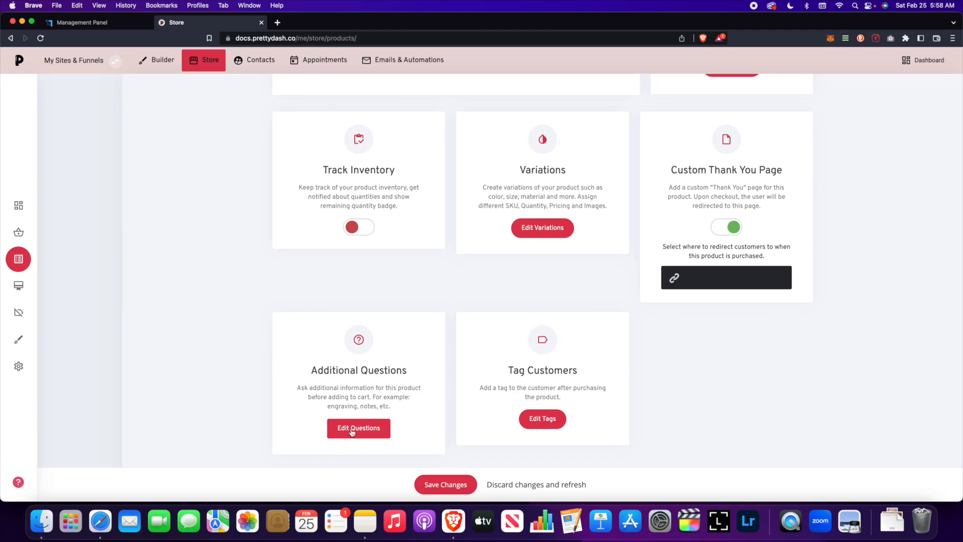
pyautogui.scroll(1, 351, 432)
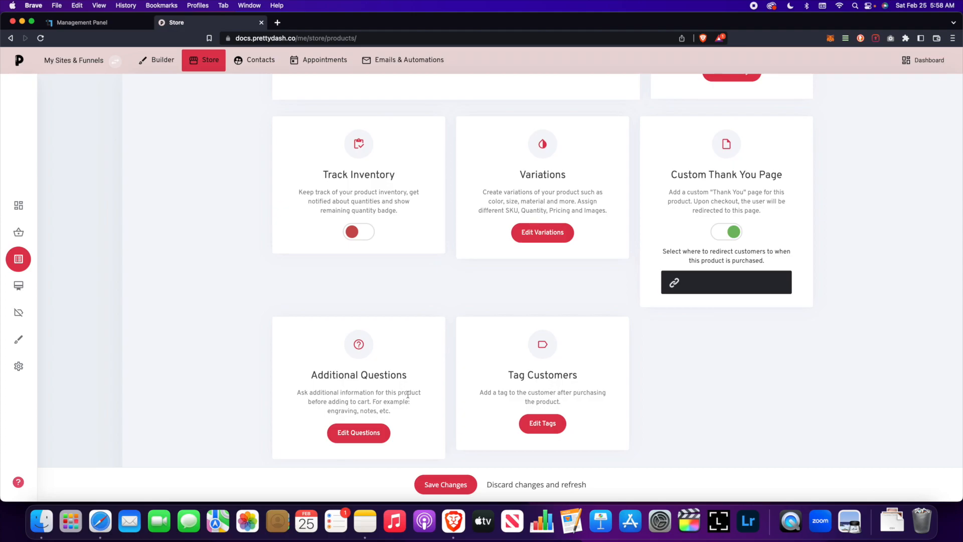
pyautogui.click(361, 431)
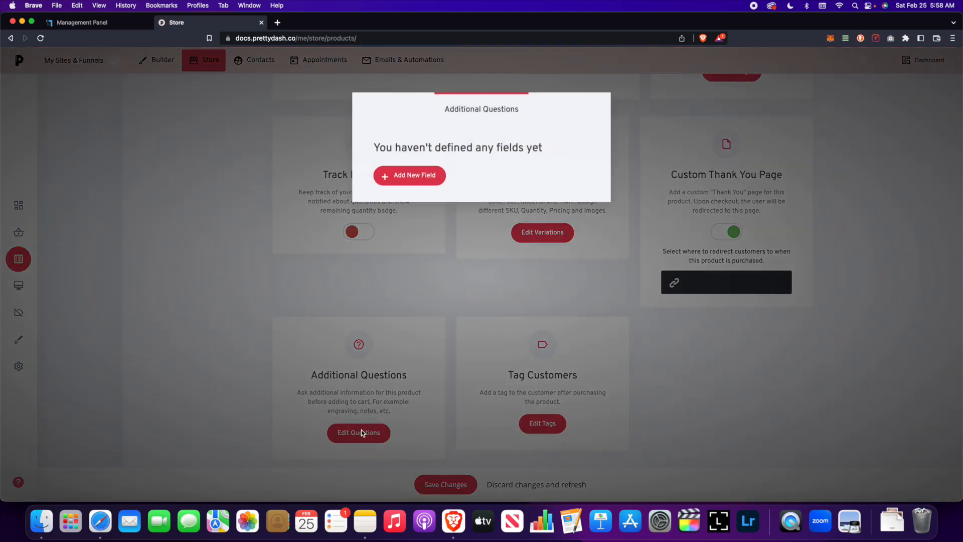
pyautogui.click(422, 170)
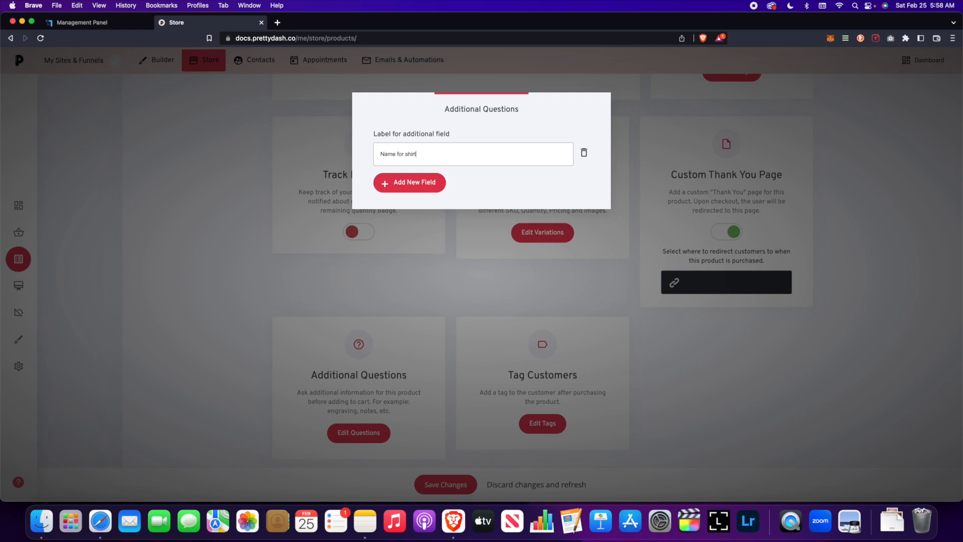
pyautogui.moveTo(483, 107); pyautogui.dragTo(525, 147)
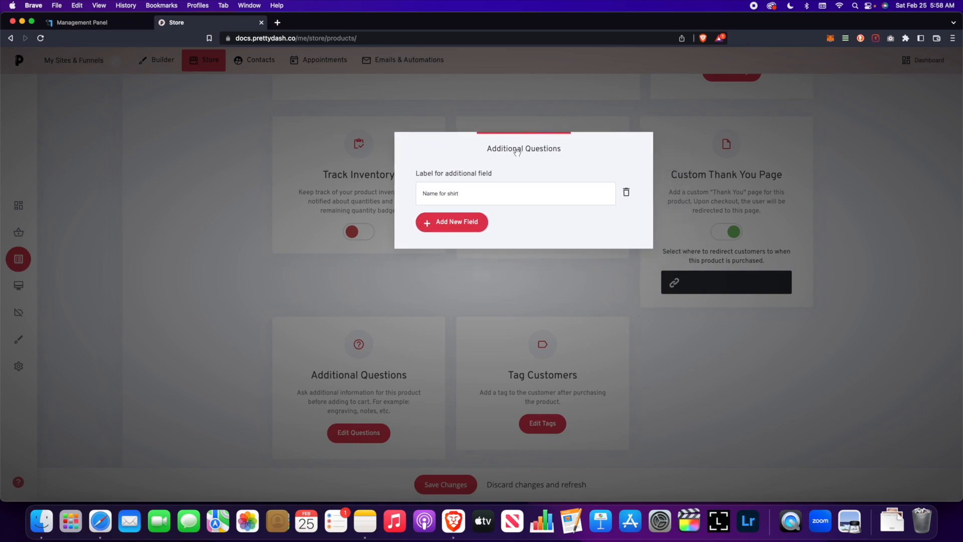
pyautogui.click(455, 224)
pyautogui.click(503, 235)
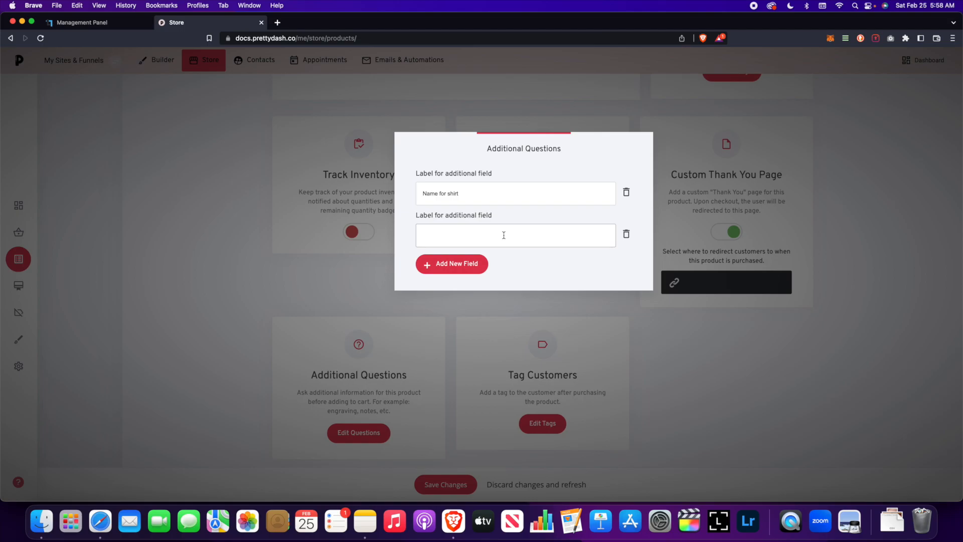
pyautogui.click(679, 362)
# - Create a customer tag named "Test" for buyers of the product and confirm the tag selection
pyautogui.scroll(-1, 544, 316)
pyautogui.scroll(1, 545, 419)
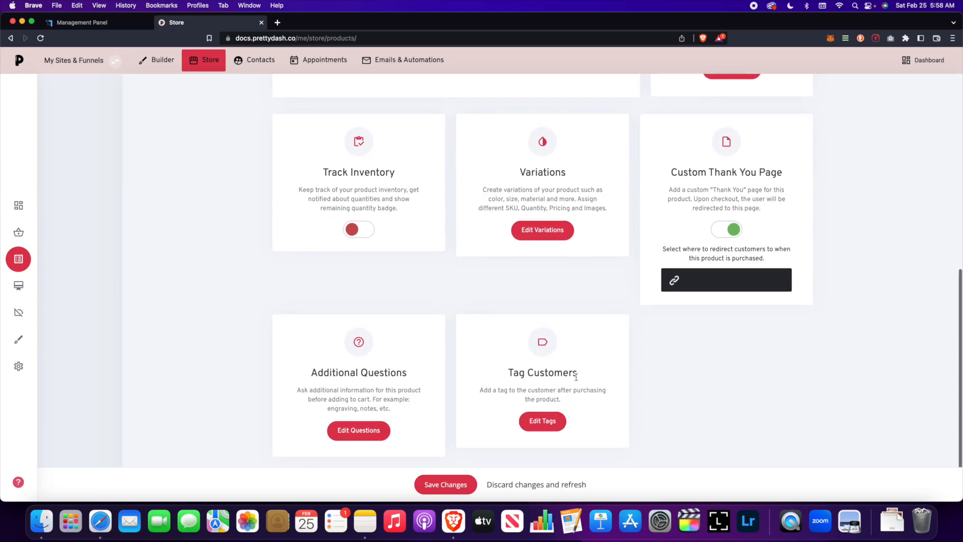
pyautogui.scroll(-1, 557, 401)
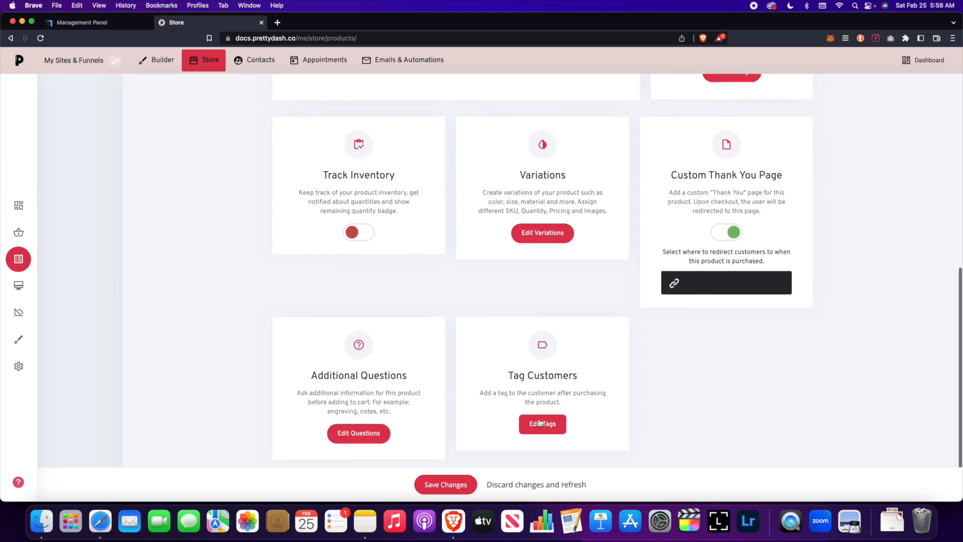
pyautogui.click(549, 423)
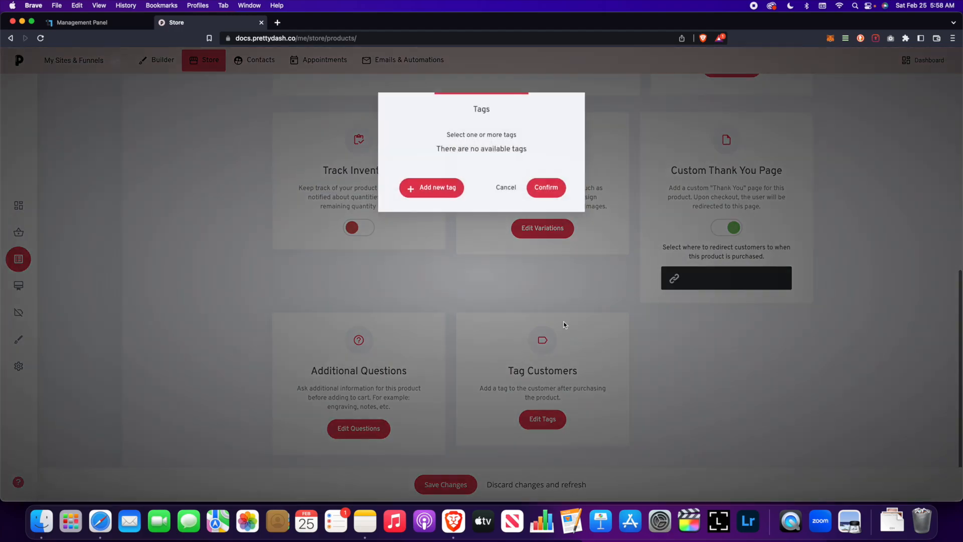
pyautogui.click(445, 190)
pyautogui.click(526, 211)
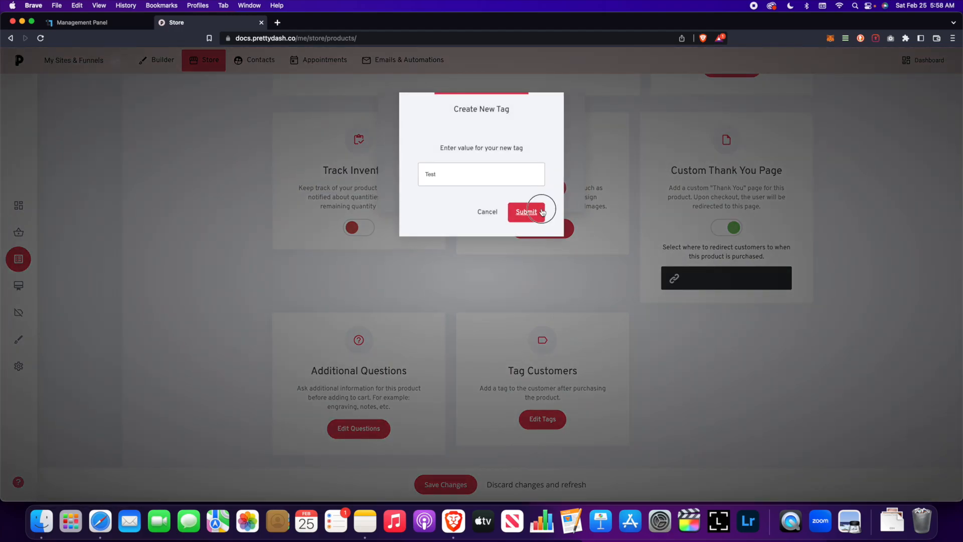
pyautogui.click(548, 194)
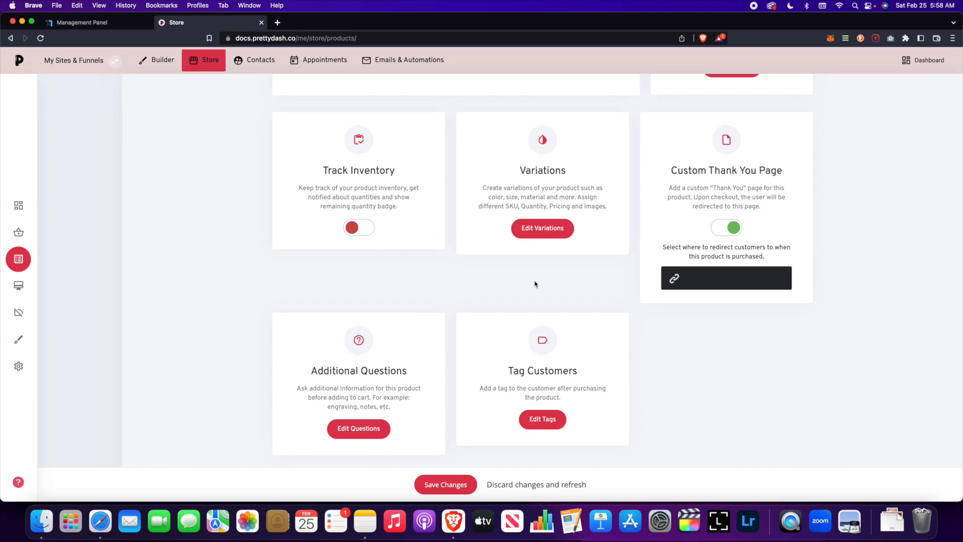
# - Check where product images are added and close the image selection without adding any
pyautogui.scroll(10, 563, 302)
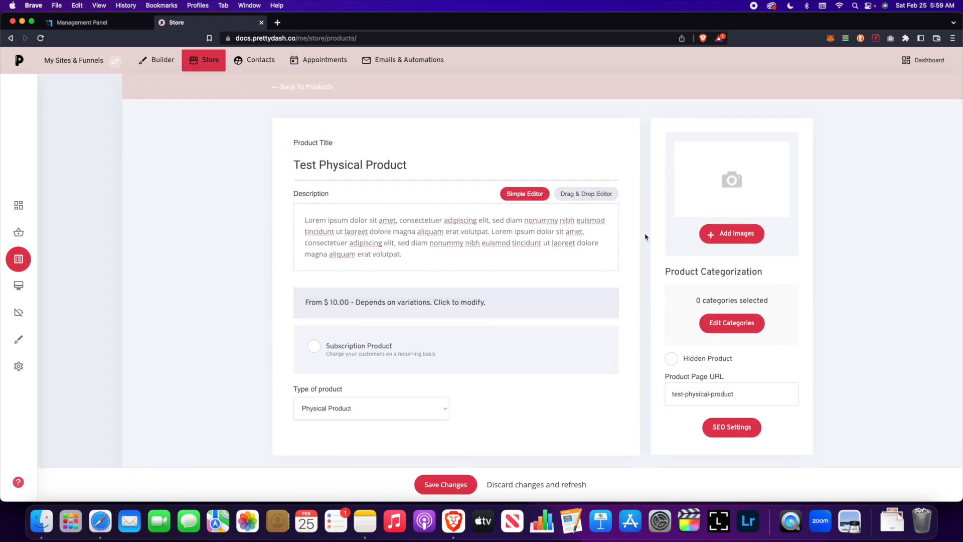
pyautogui.click(738, 234)
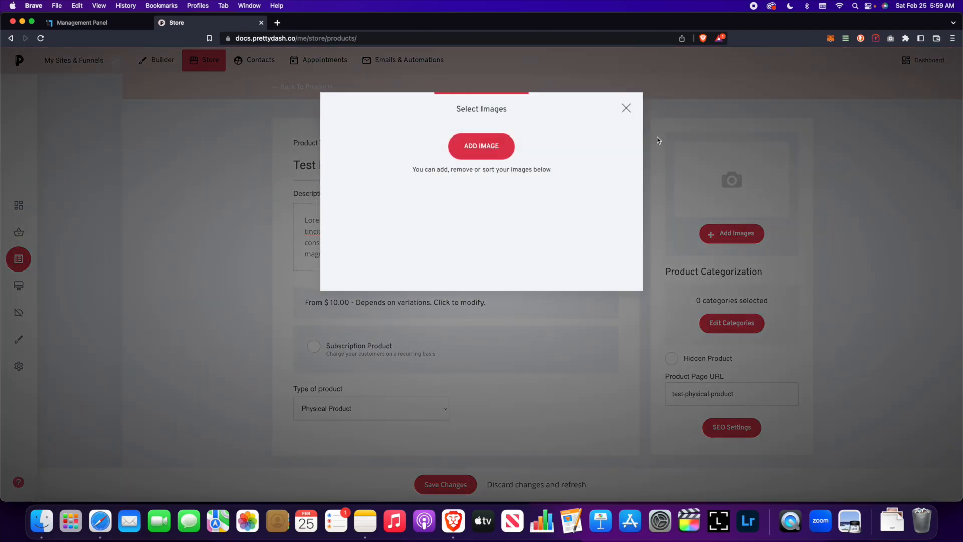
pyautogui.click(627, 110)
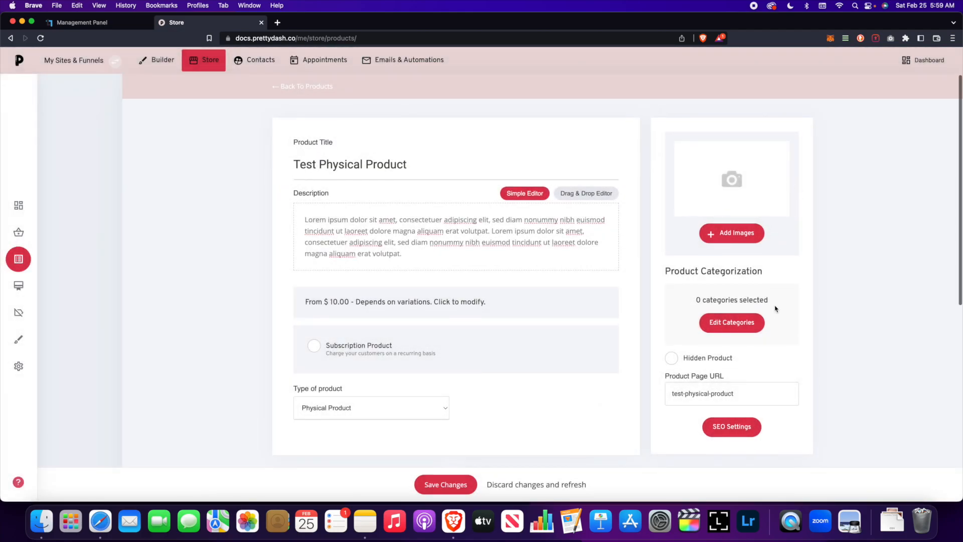
# - Examine the product's category, hidden product and page URL options, and view its SEO title and description settings
pyautogui.scroll(-2, 695, 328)
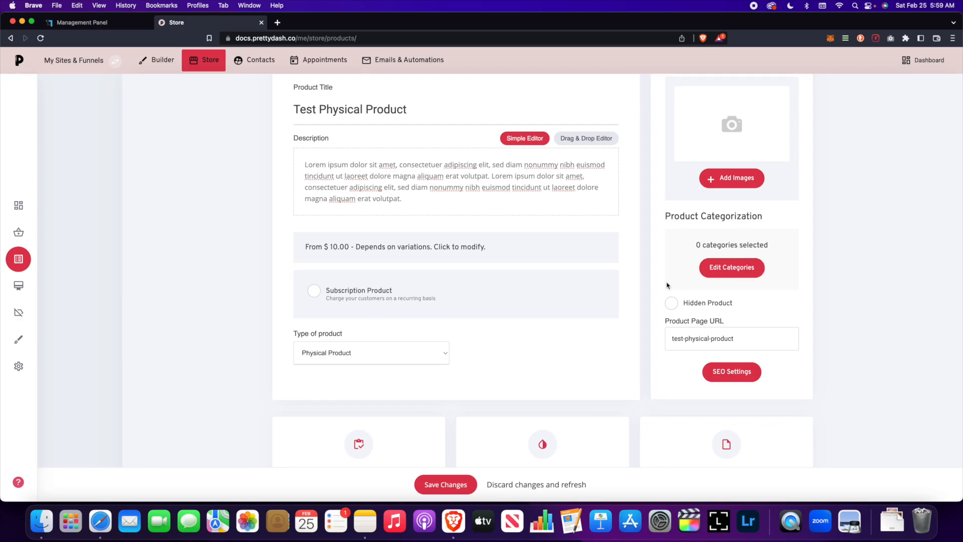
pyautogui.scroll(-3, 667, 283)
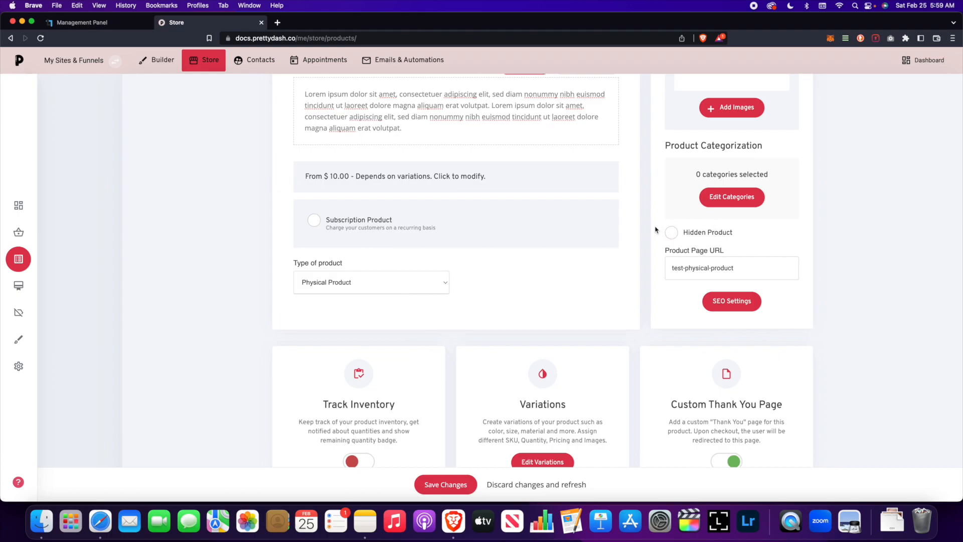
pyautogui.click(697, 233)
pyautogui.scroll(-2, 712, 226)
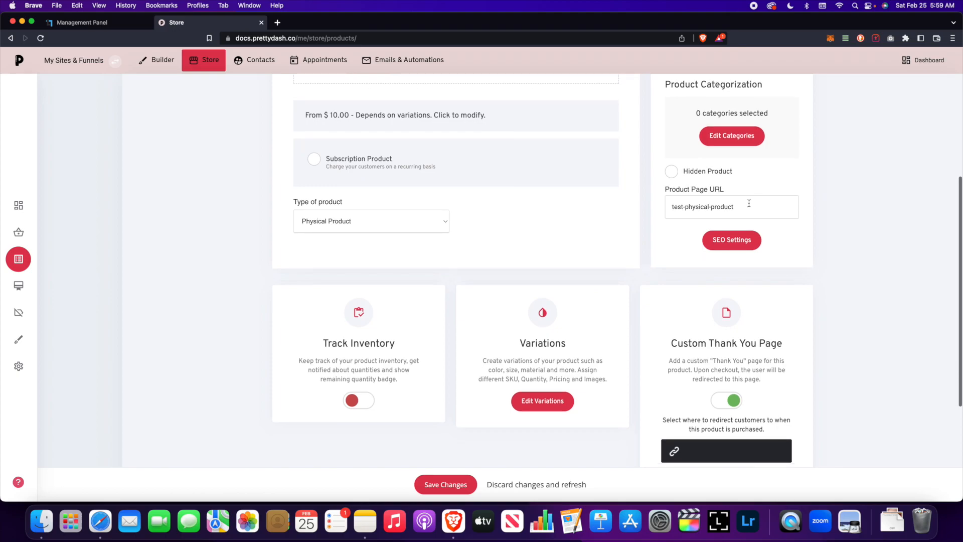
pyautogui.click(730, 241)
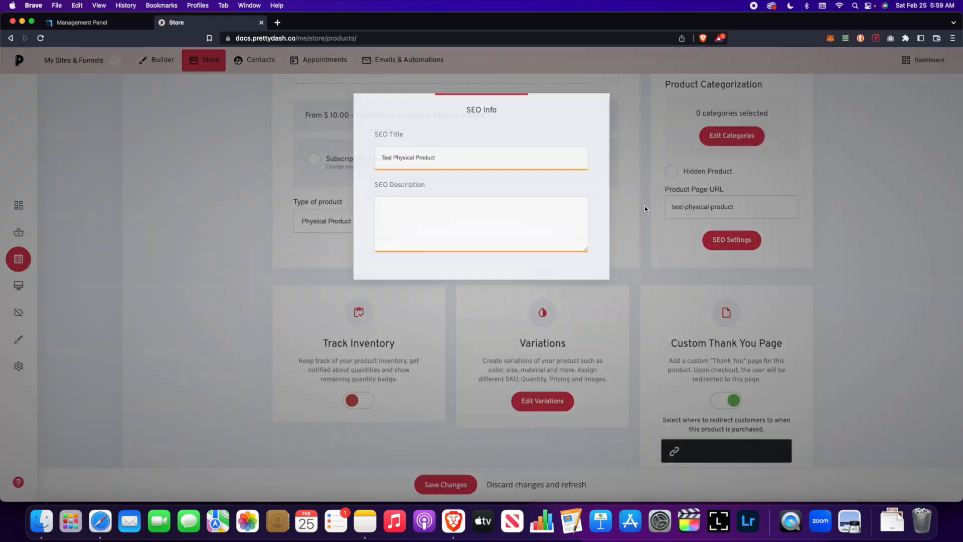
pyautogui.click(643, 210)
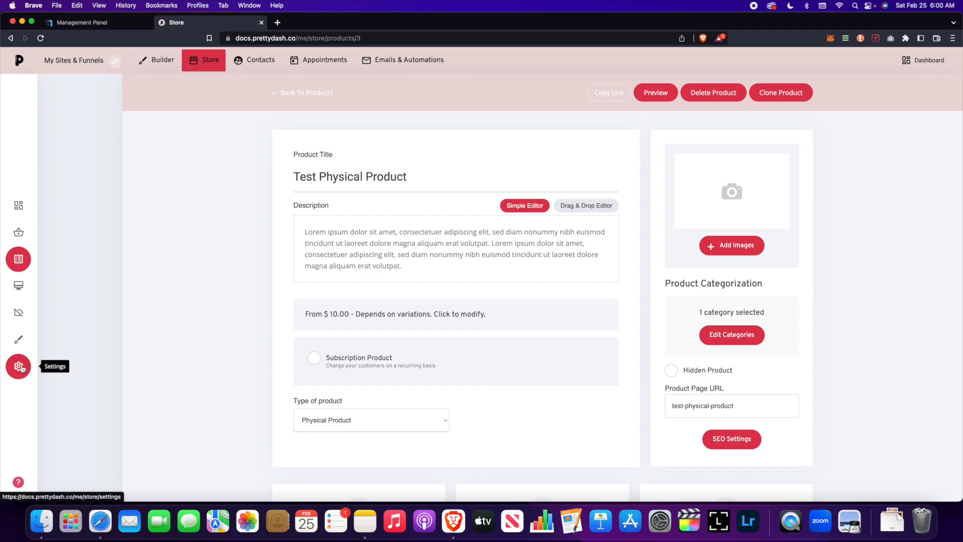
# - Open the store's product page layout for styling, and look through the available block templates and widgets without adding any
pyautogui.click(18, 339)
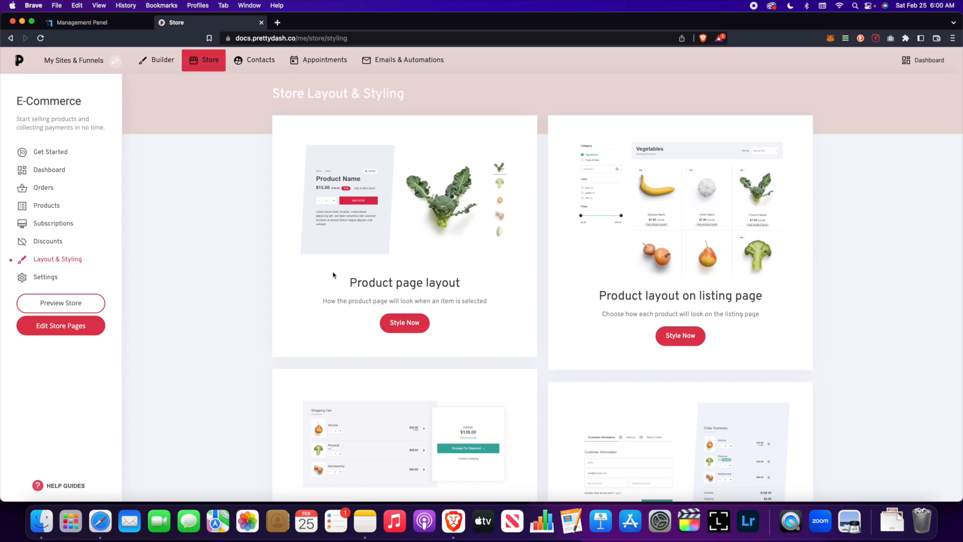
pyautogui.click(414, 327)
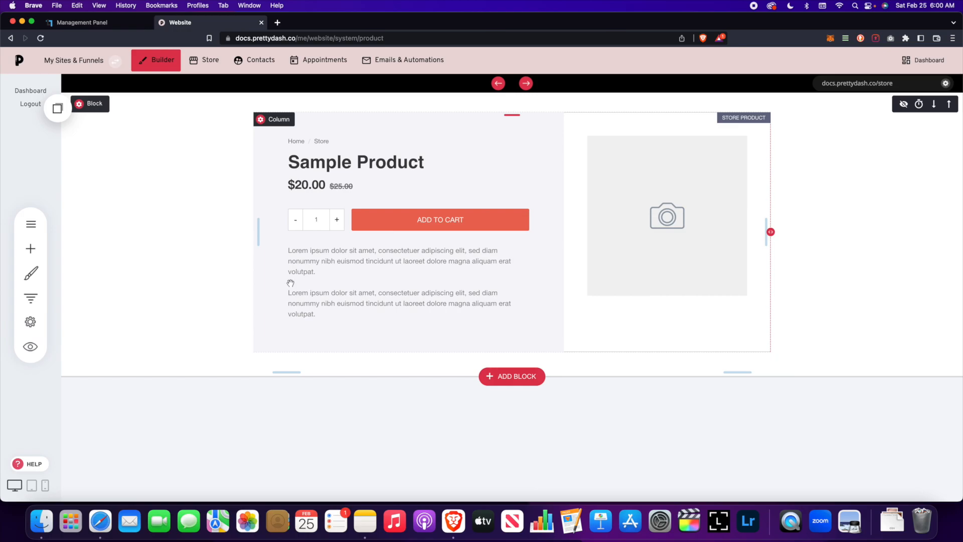
pyautogui.click(492, 373)
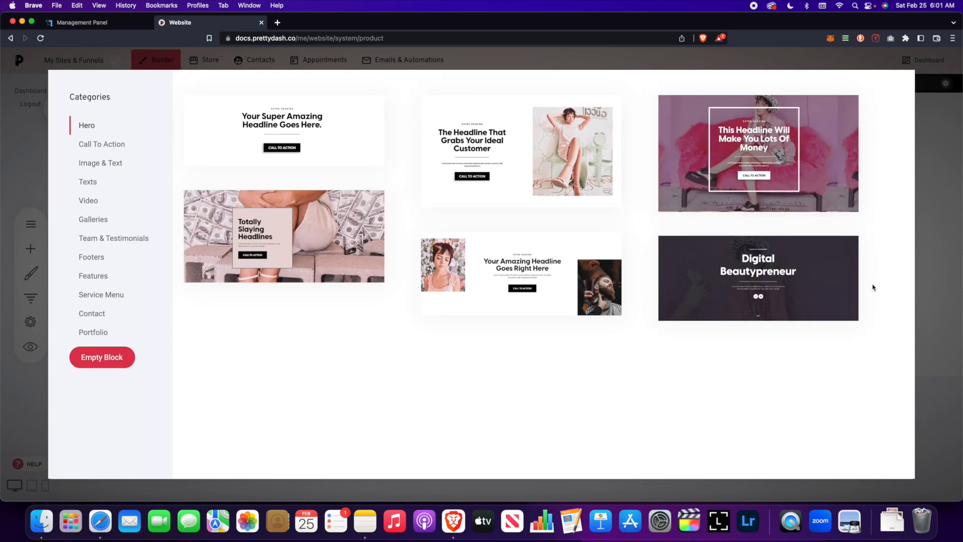
pyautogui.click(928, 248)
pyautogui.click(30, 248)
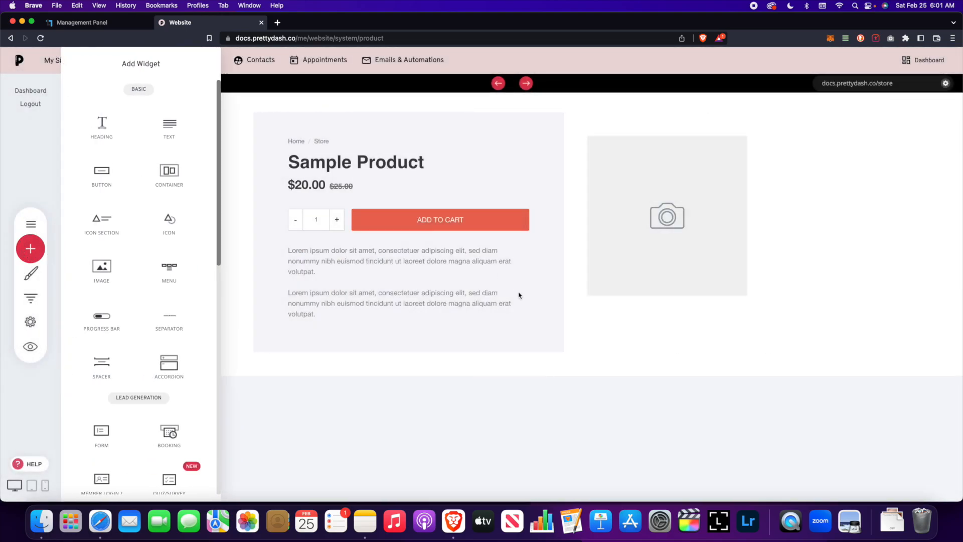
pyautogui.click(554, 281)
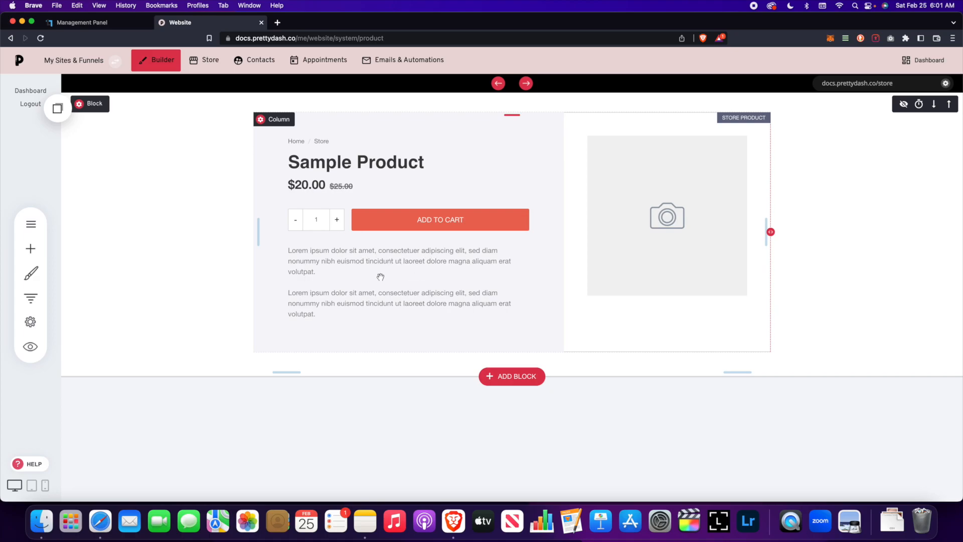
pyautogui.click(494, 376)
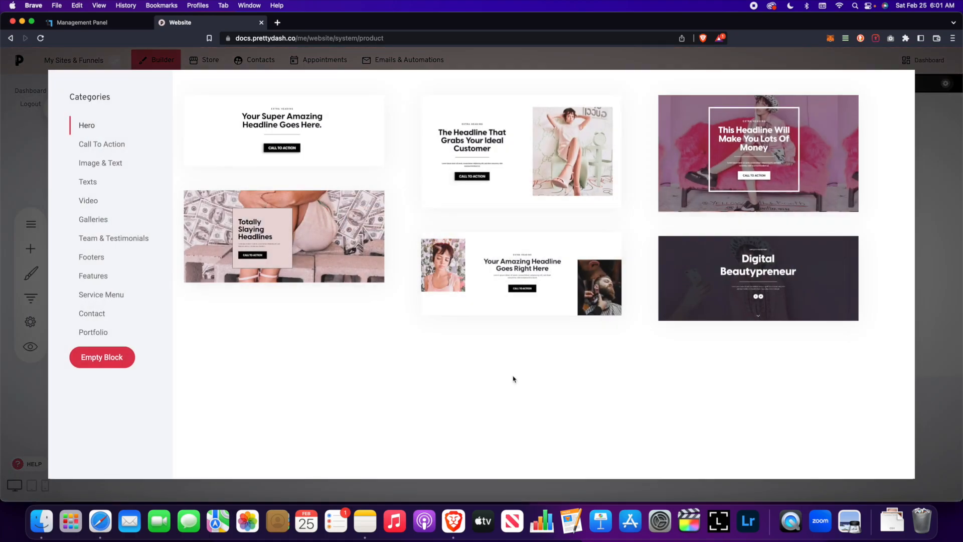
pyautogui.click(941, 257)
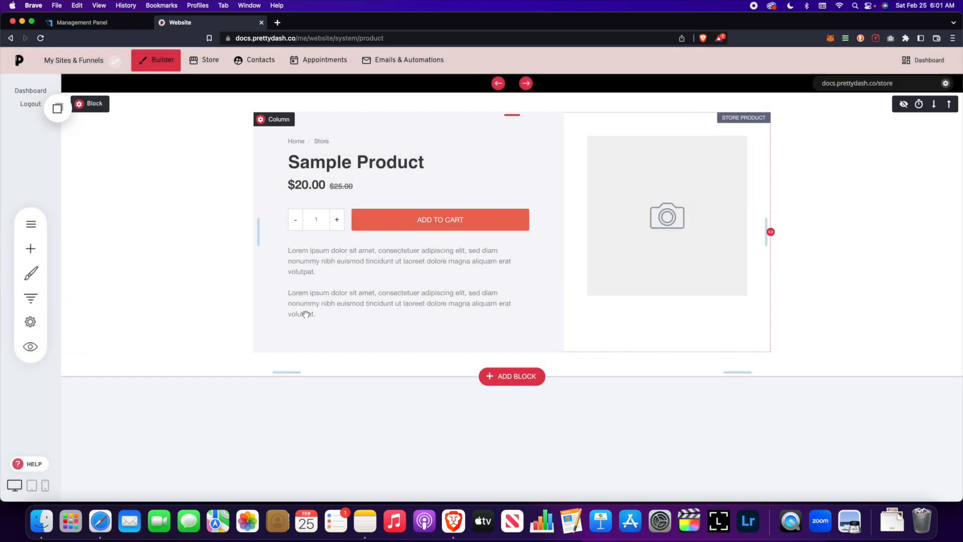